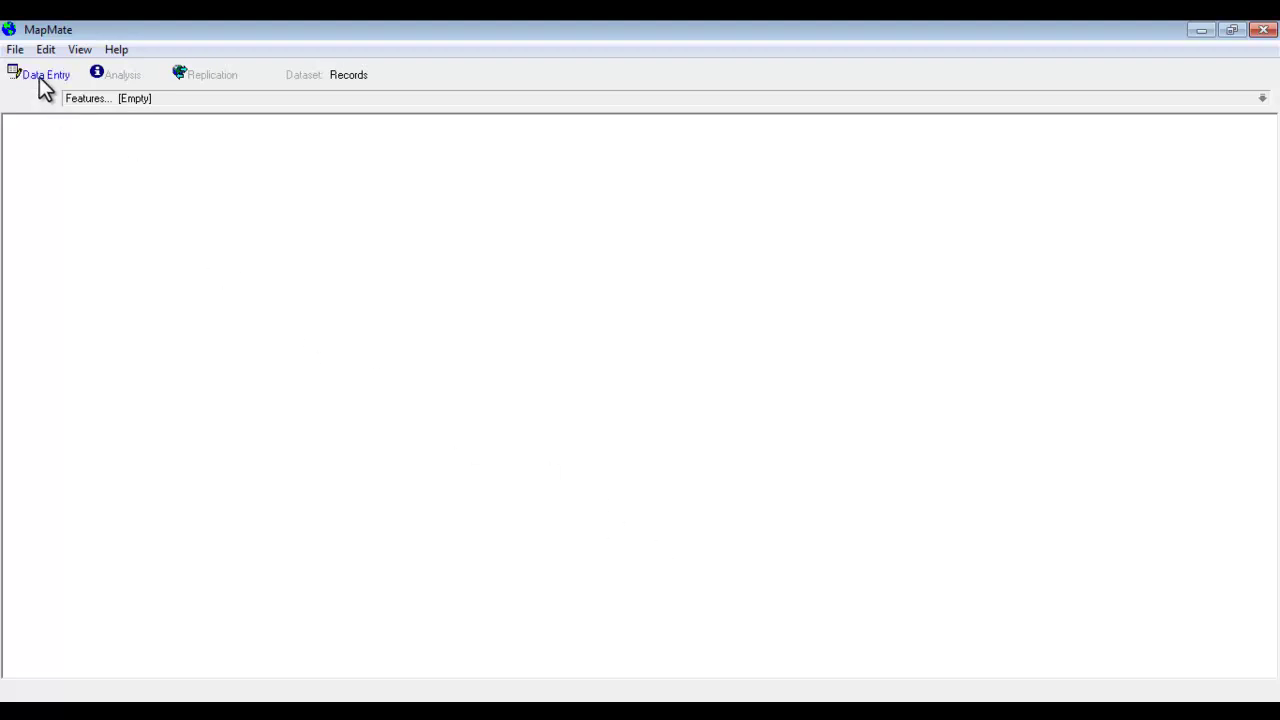
Set the data entry defaults to sites in VC24 and taxa in Vascular Plants (microspecies) and Charophytes.
click(40, 77)
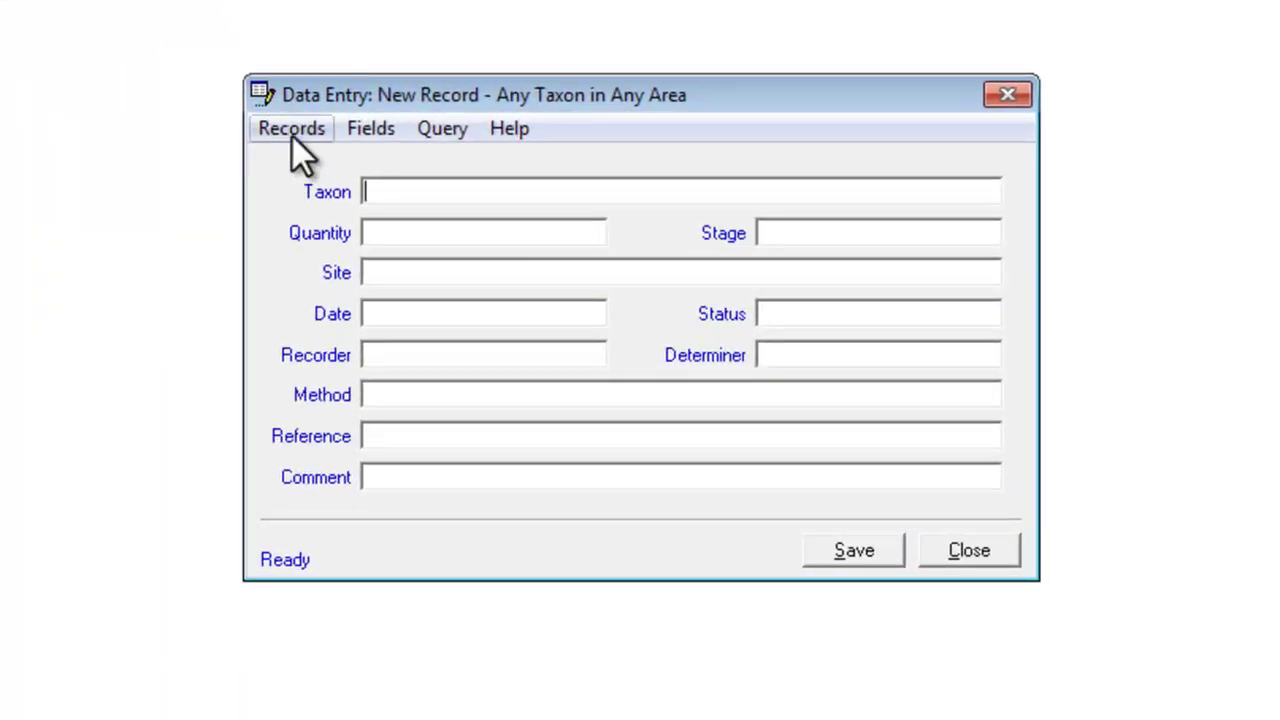
click(292, 133)
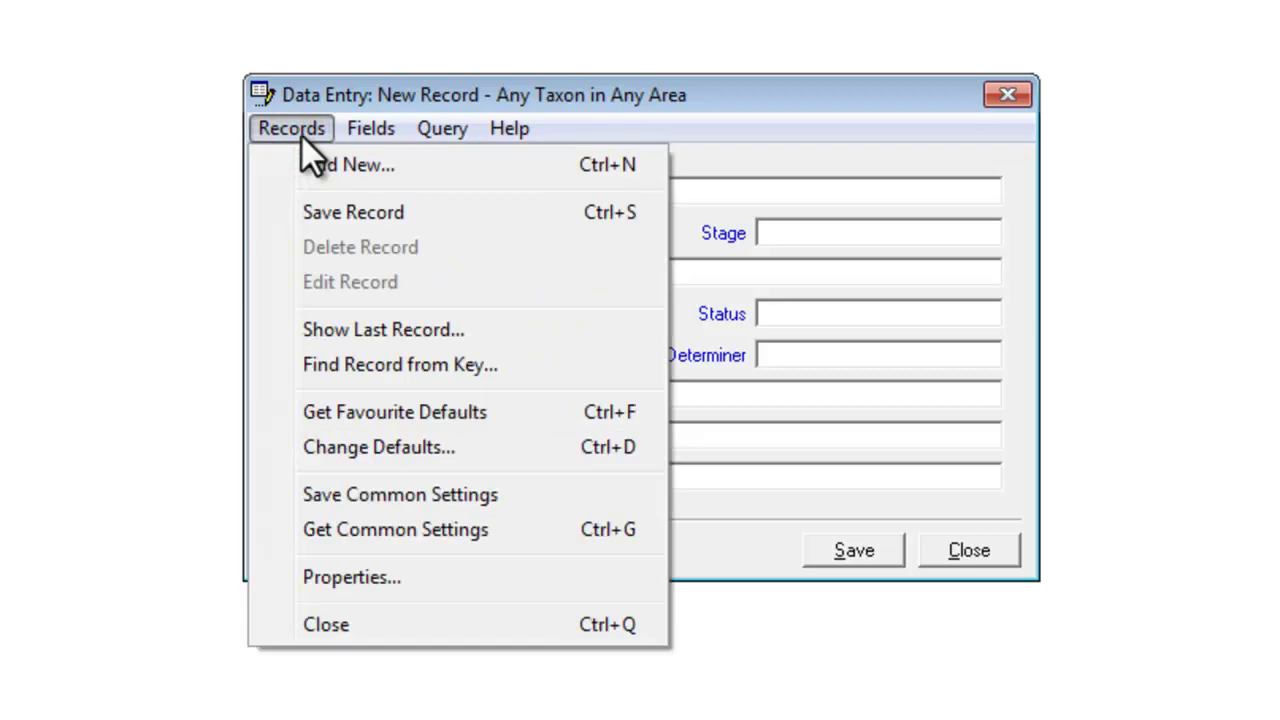
click(390, 447)
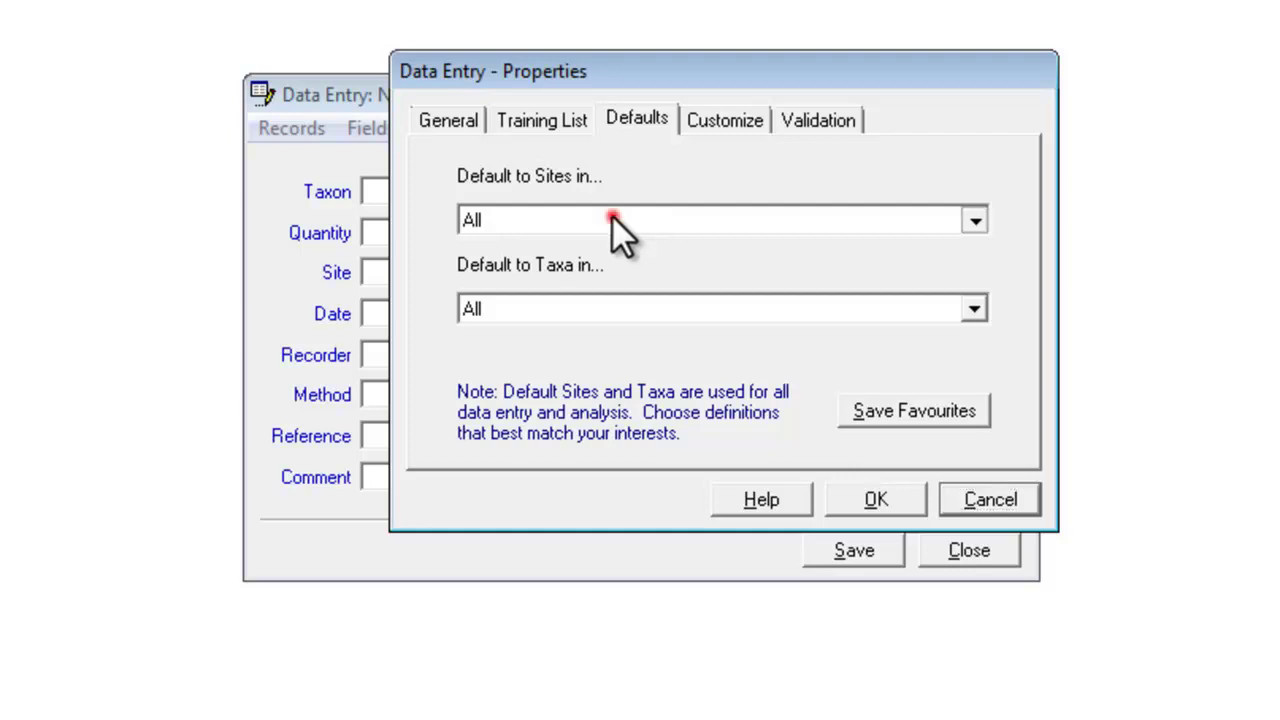
click(612, 216)
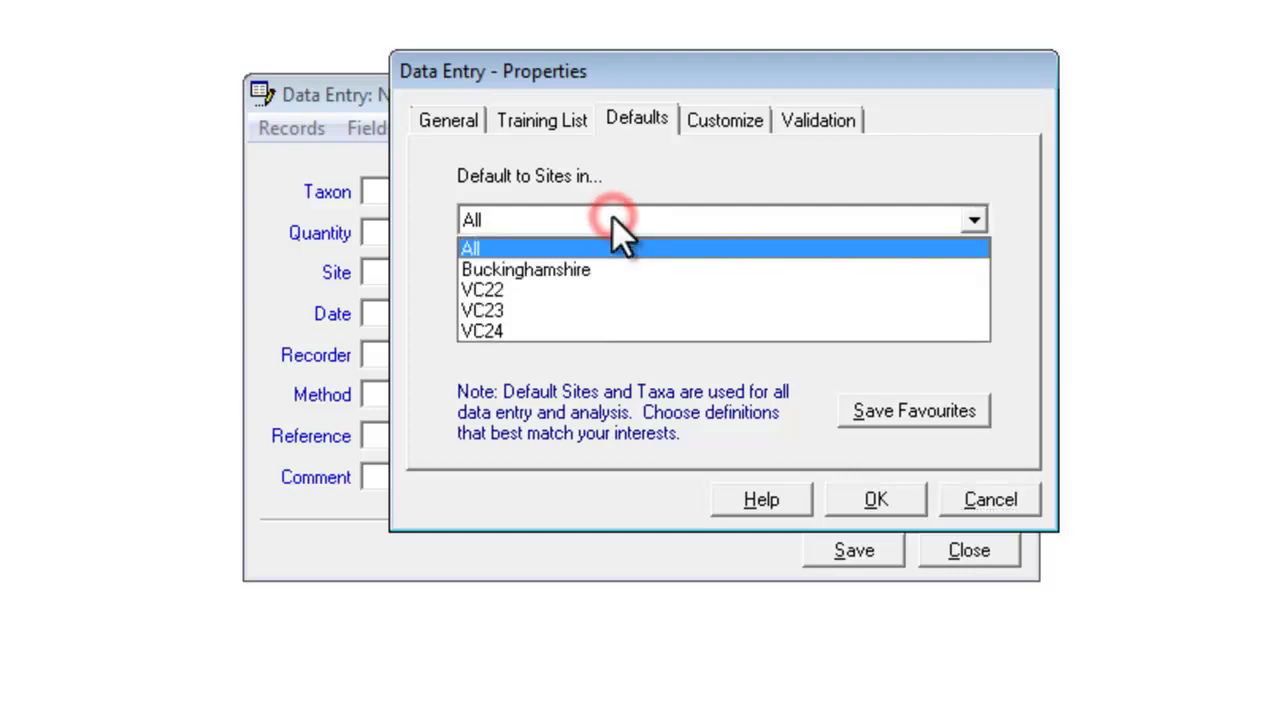
click(584, 328)
click(598, 305)
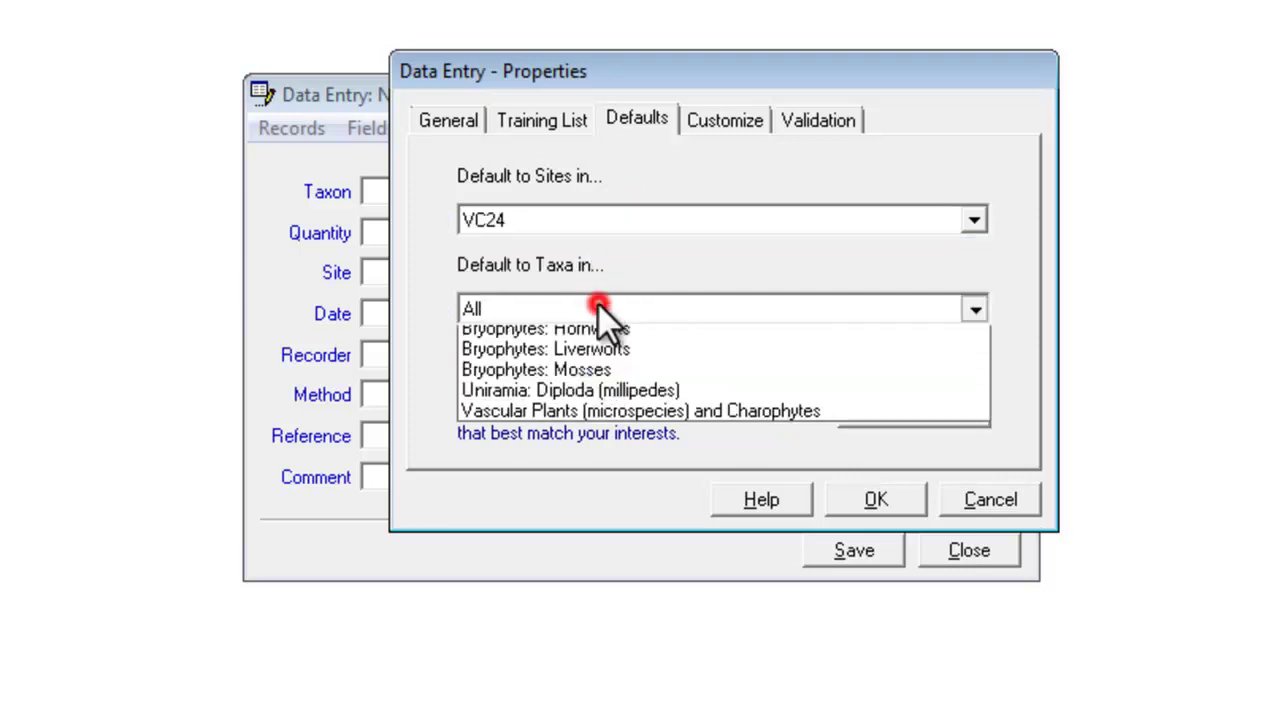
click(604, 459)
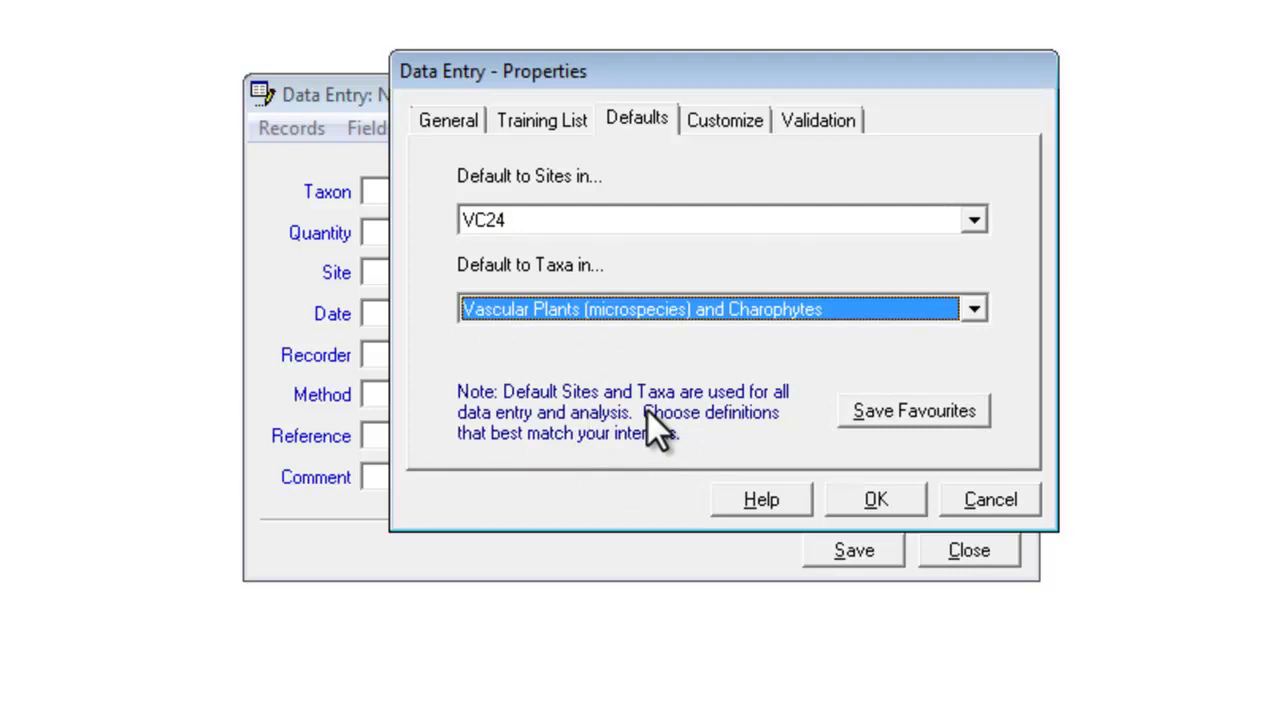
Save the chosen site and taxa defaults as favourites, apply them and close the data entry form.
click(910, 410)
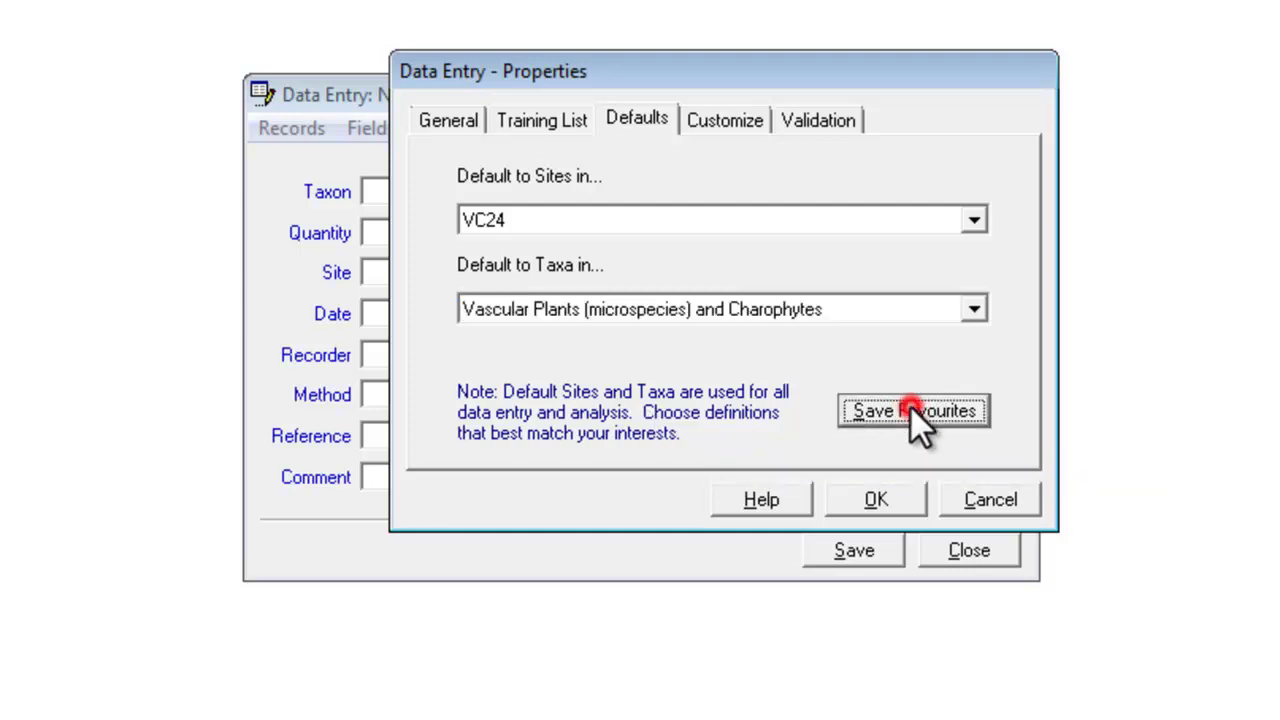
click(882, 500)
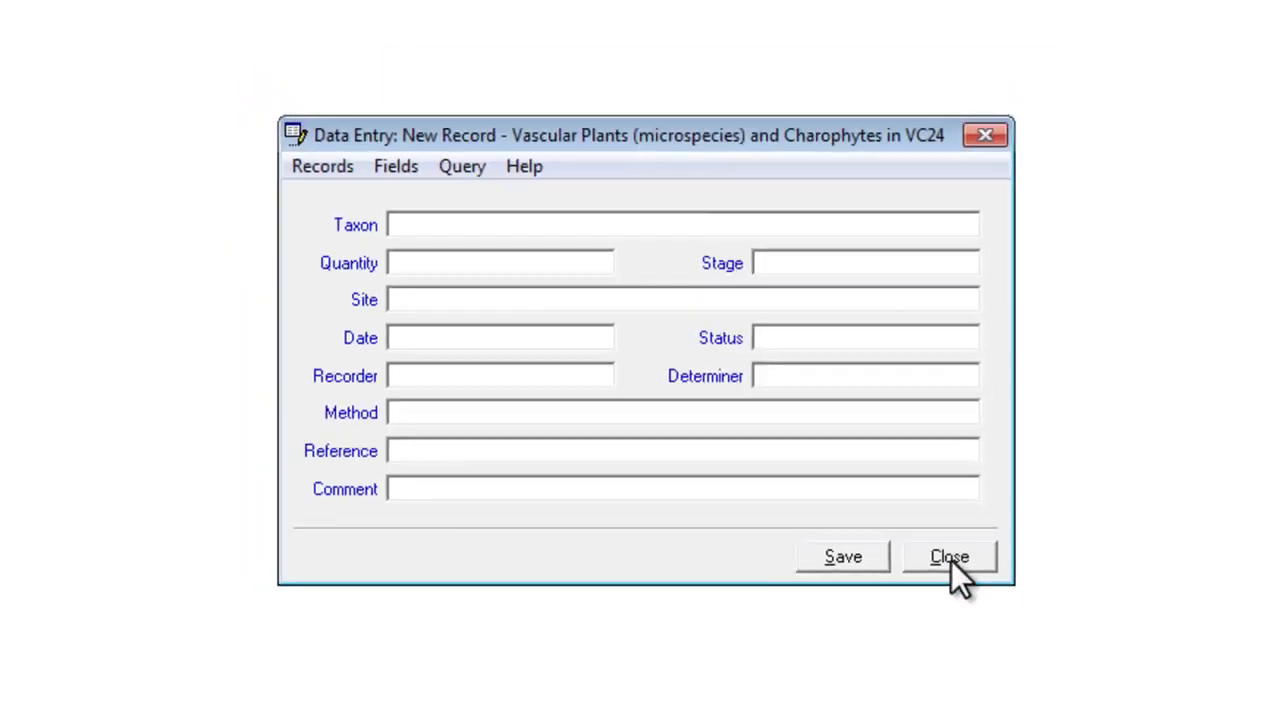
click(972, 553)
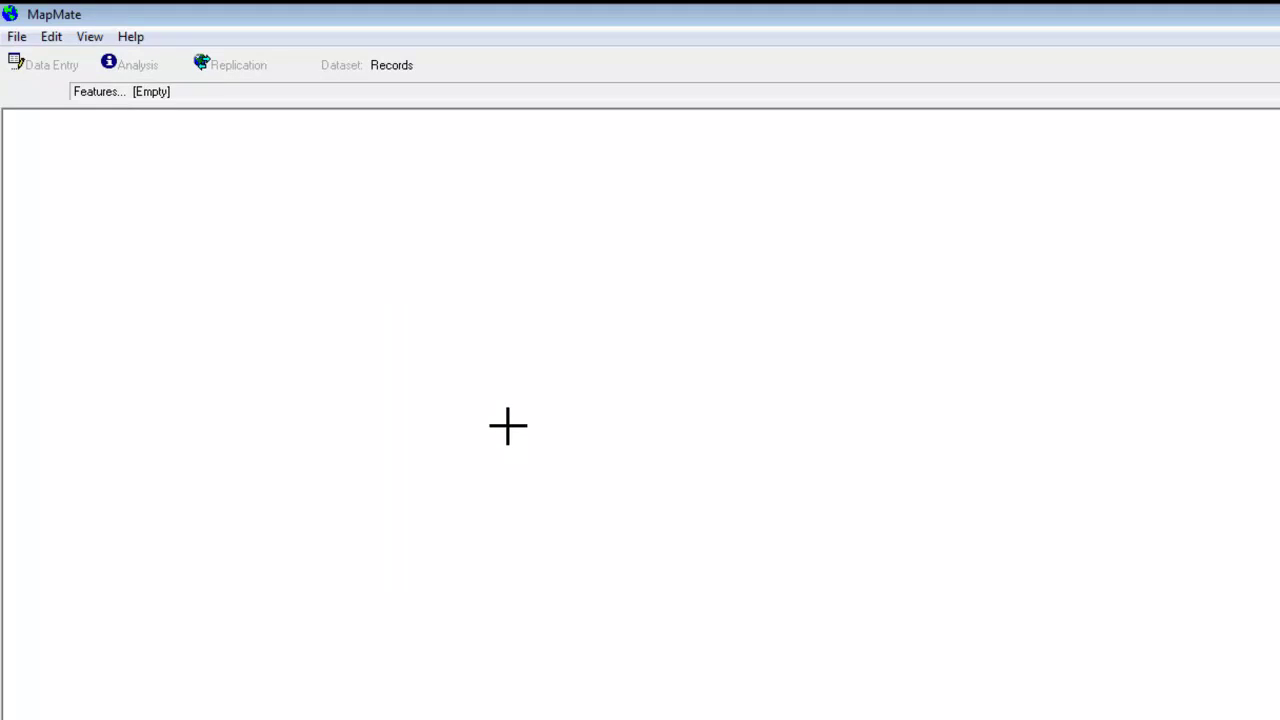
Reopen data entry, enable the BIG Comment box in records, and close the form so the change can take effect.
click(53, 68)
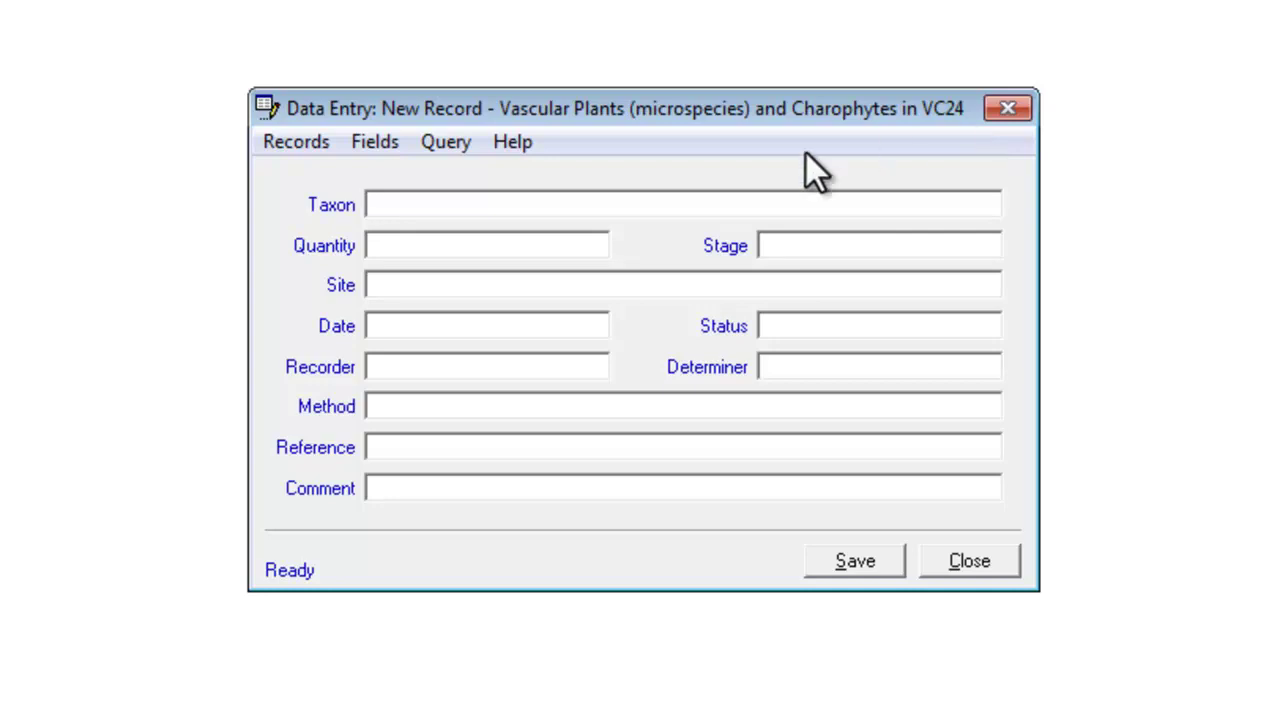
click(288, 143)
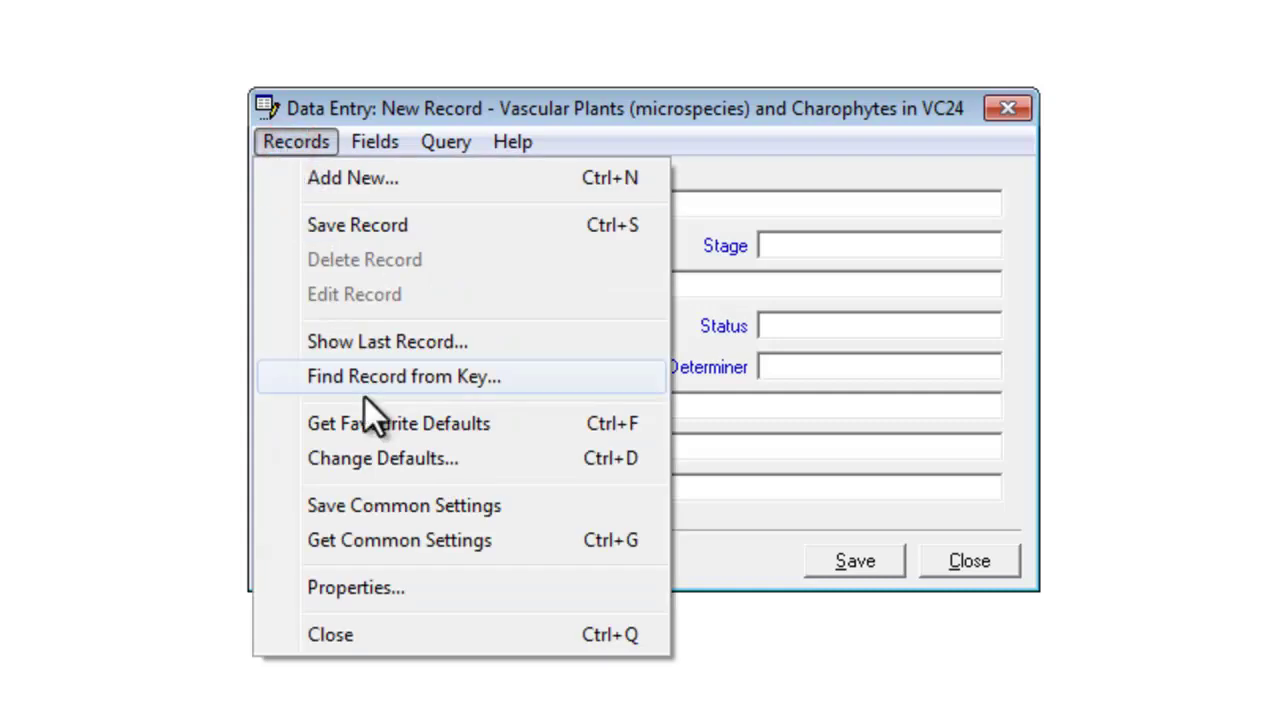
click(391, 458)
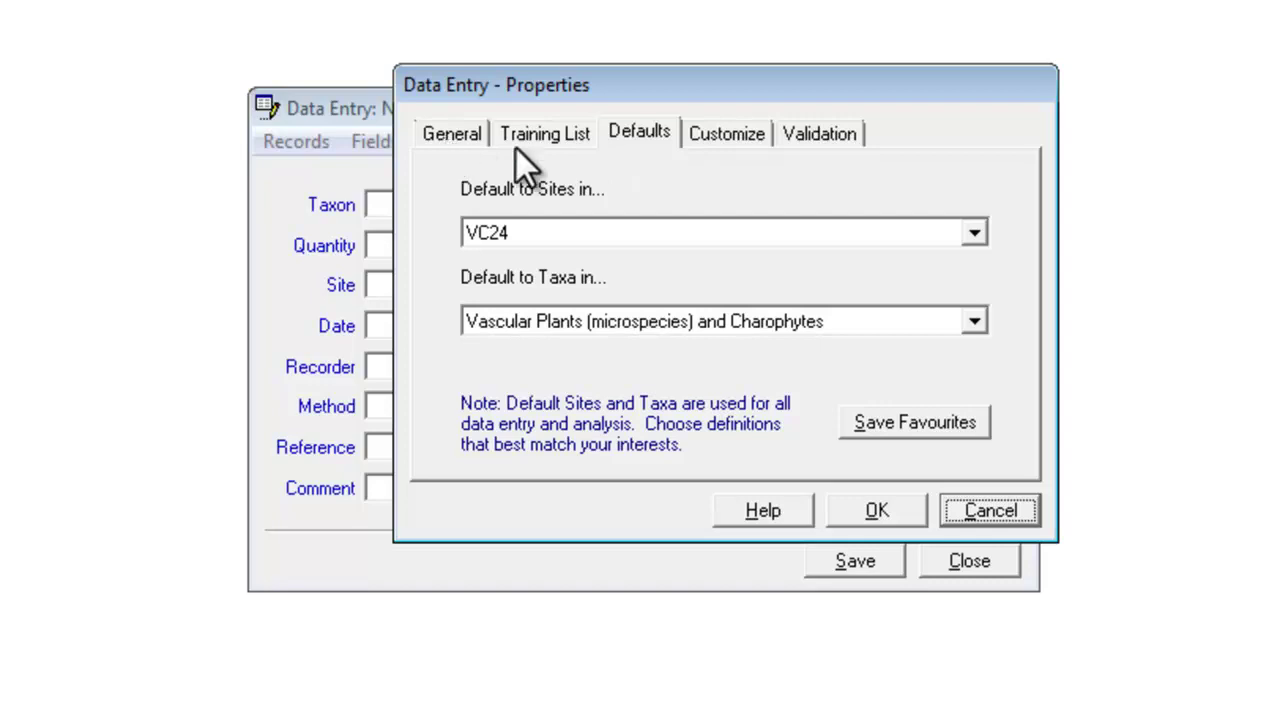
click(727, 135)
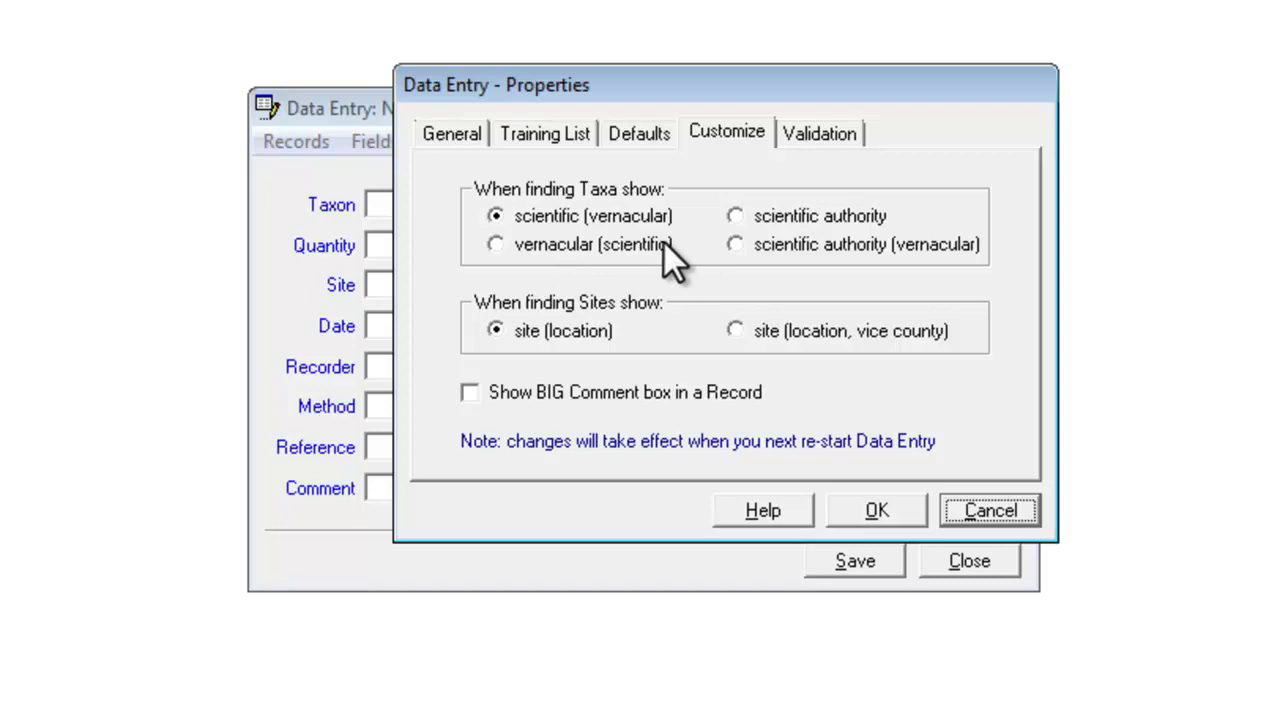
click(467, 393)
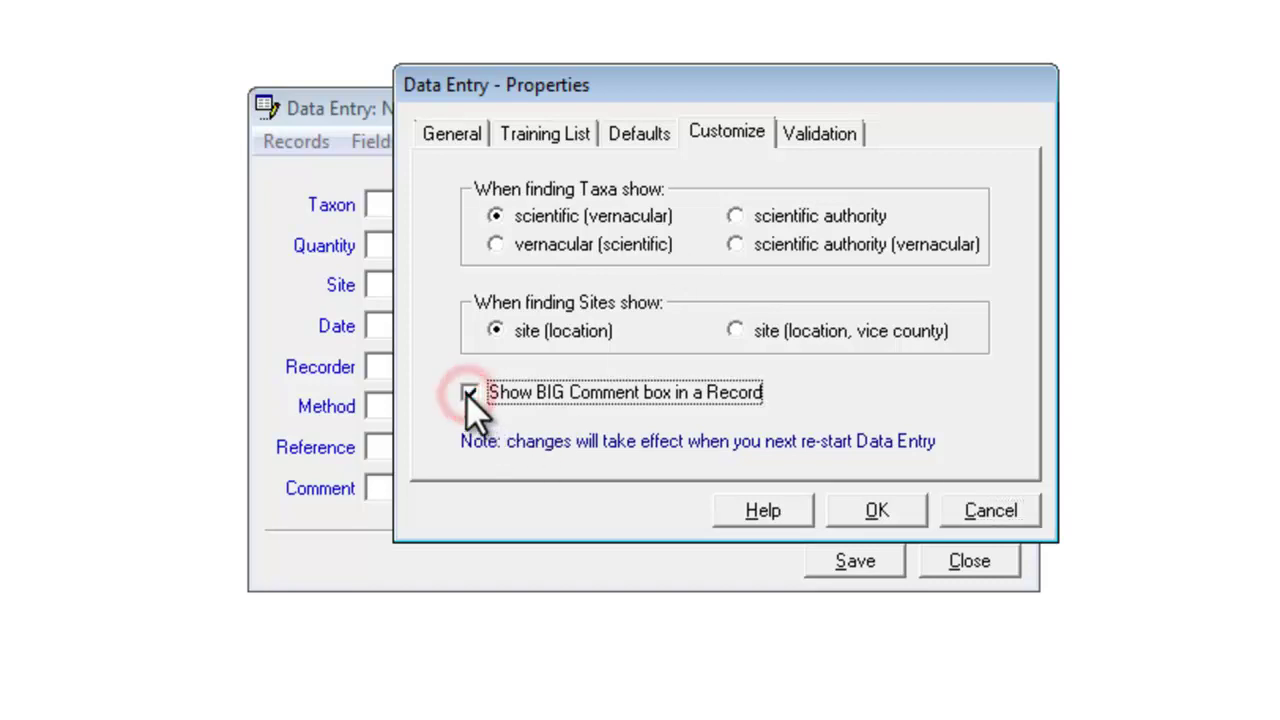
drag(669, 88, 772, 2)
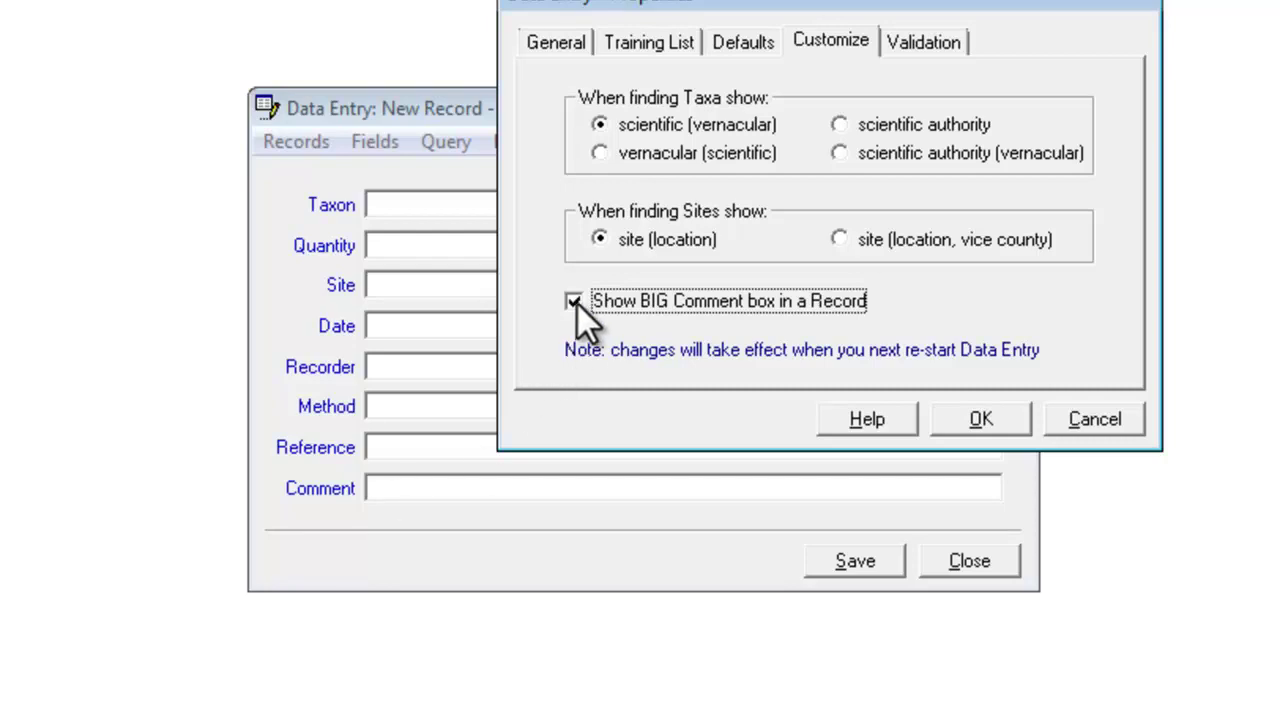
click(982, 417)
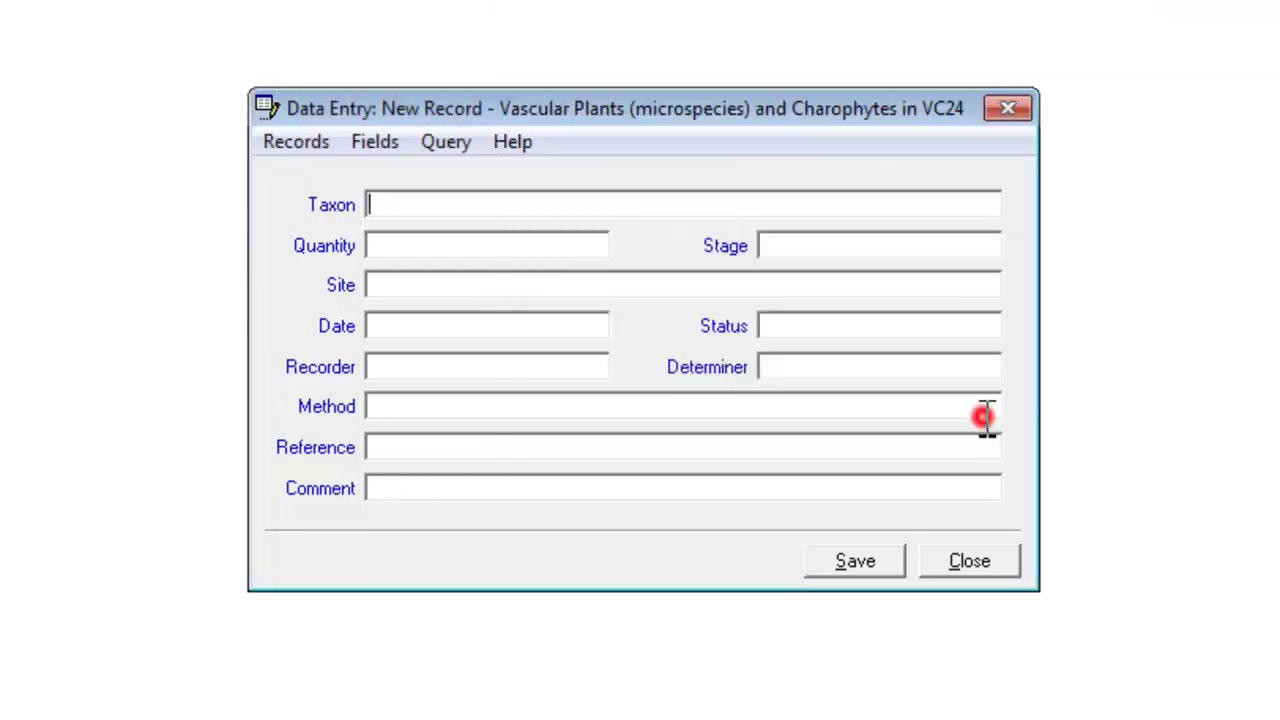
click(958, 558)
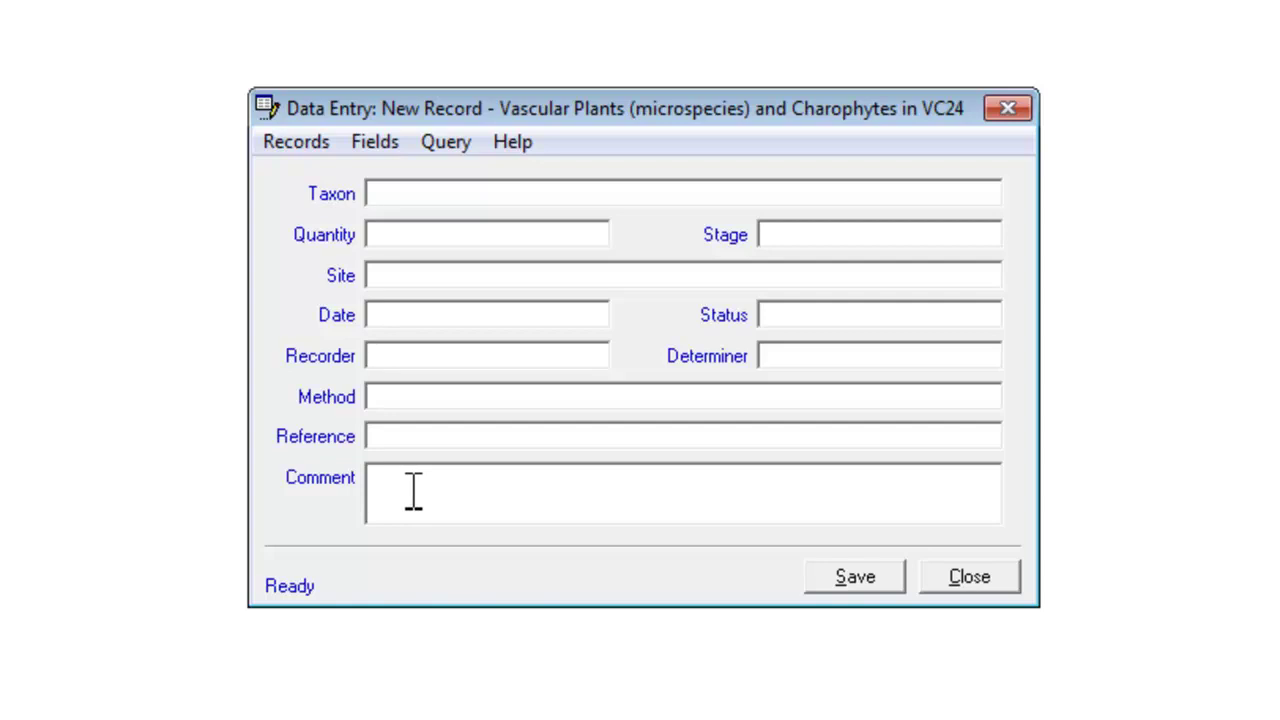
Turn on the on-save validation warnings for Duplicate records and Vice County records in the data entry properties.
click(297, 139)
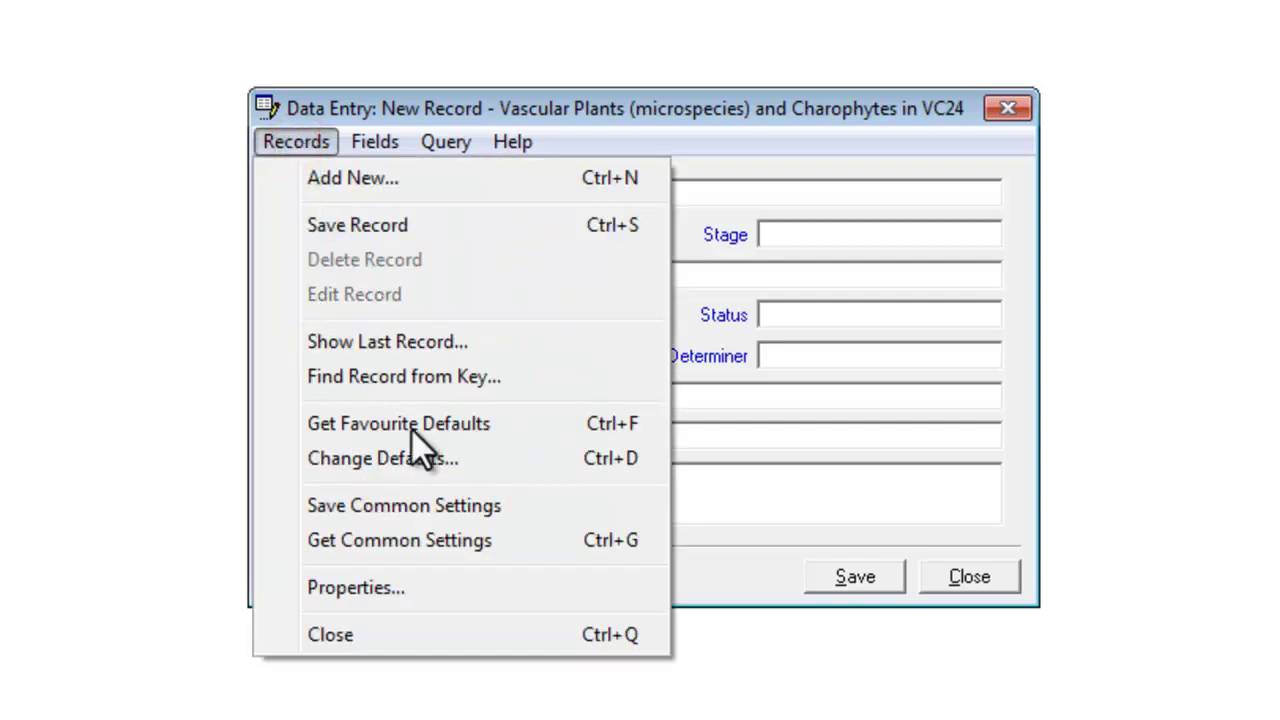
click(416, 456)
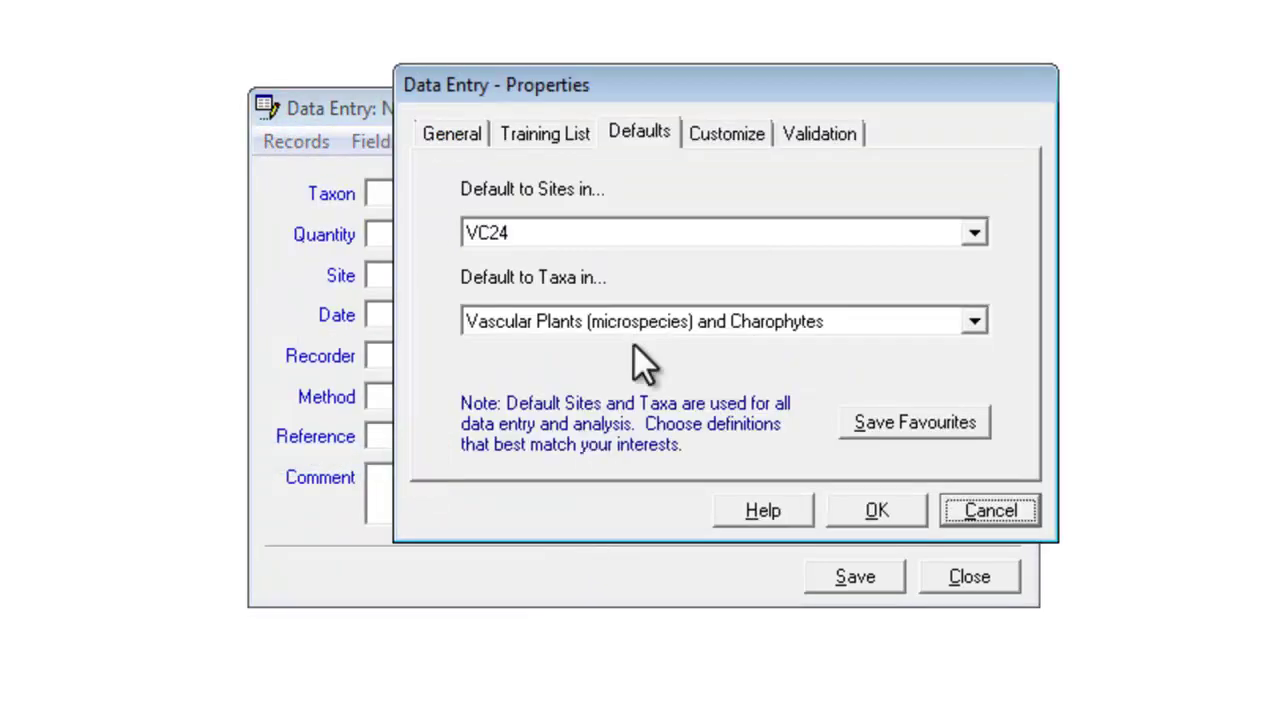
click(720, 140)
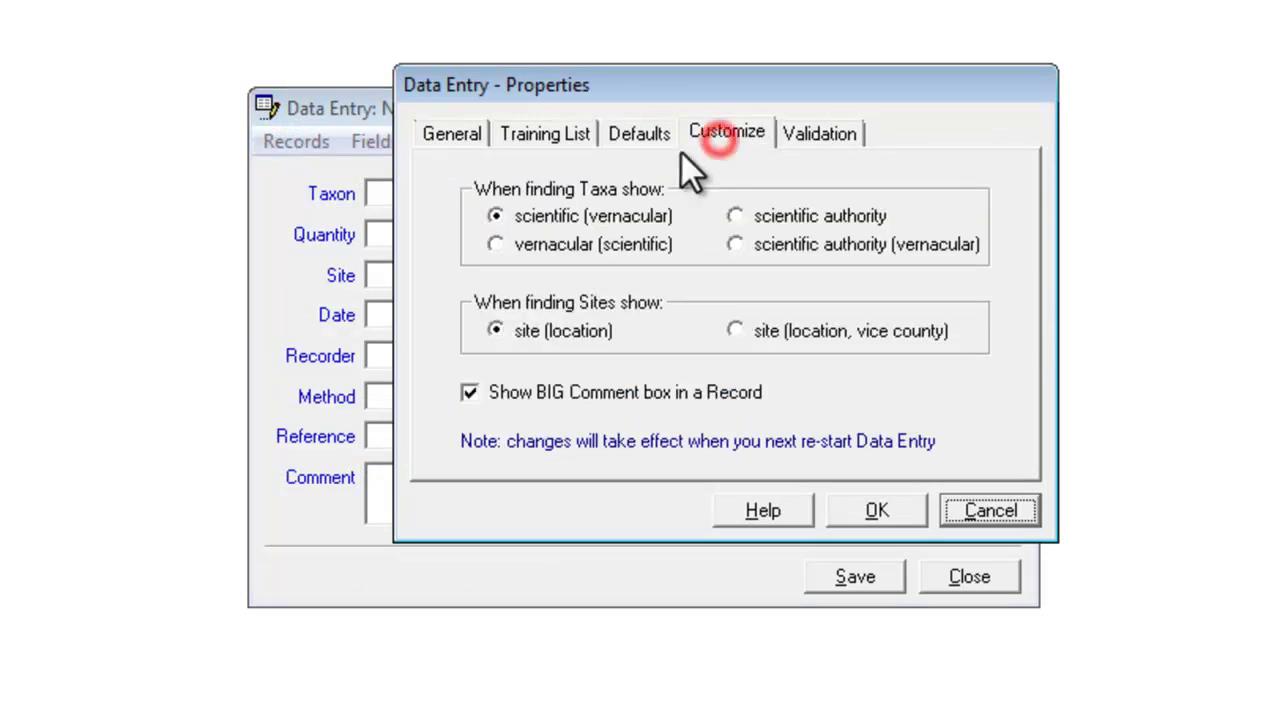
click(832, 133)
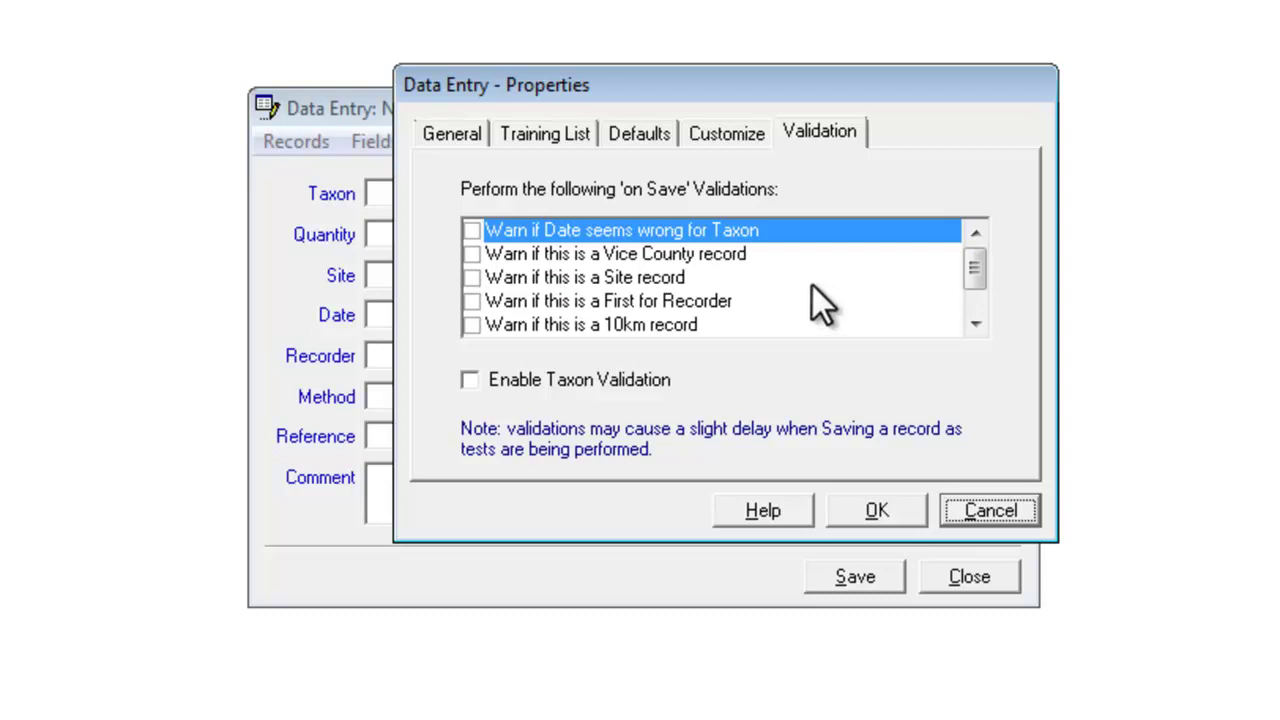
drag(974, 265, 974, 293)
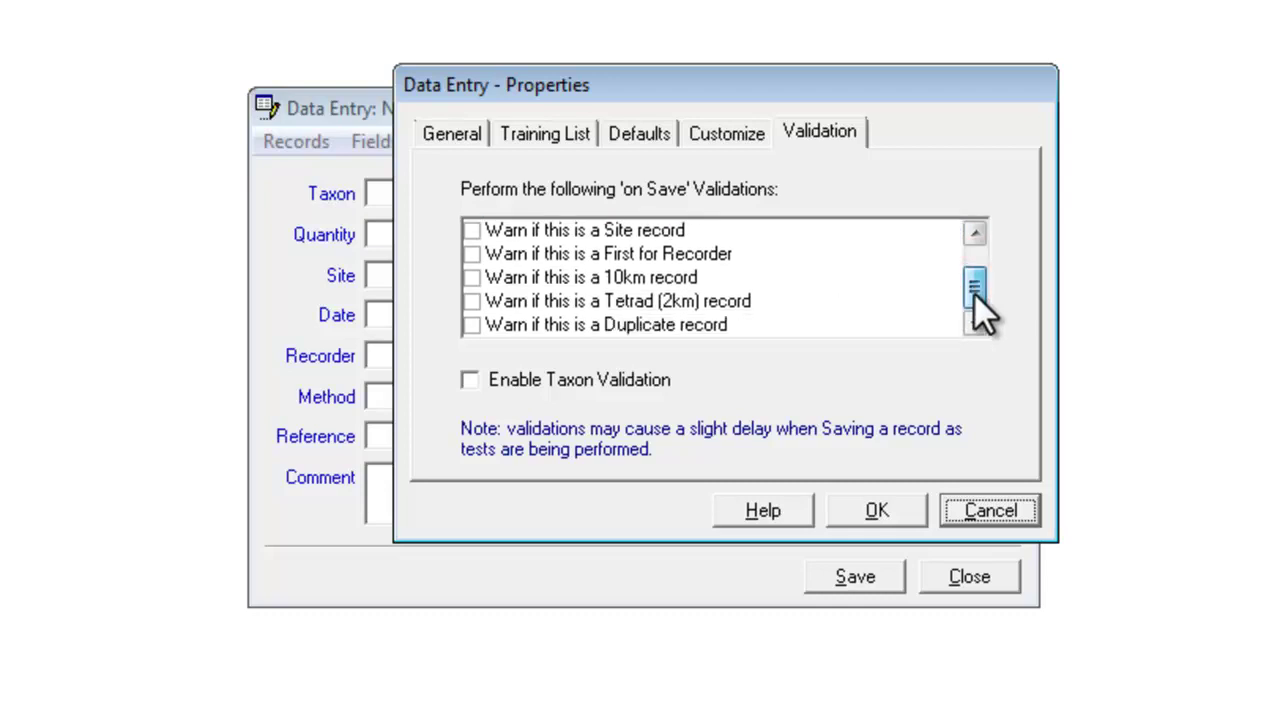
click(472, 326)
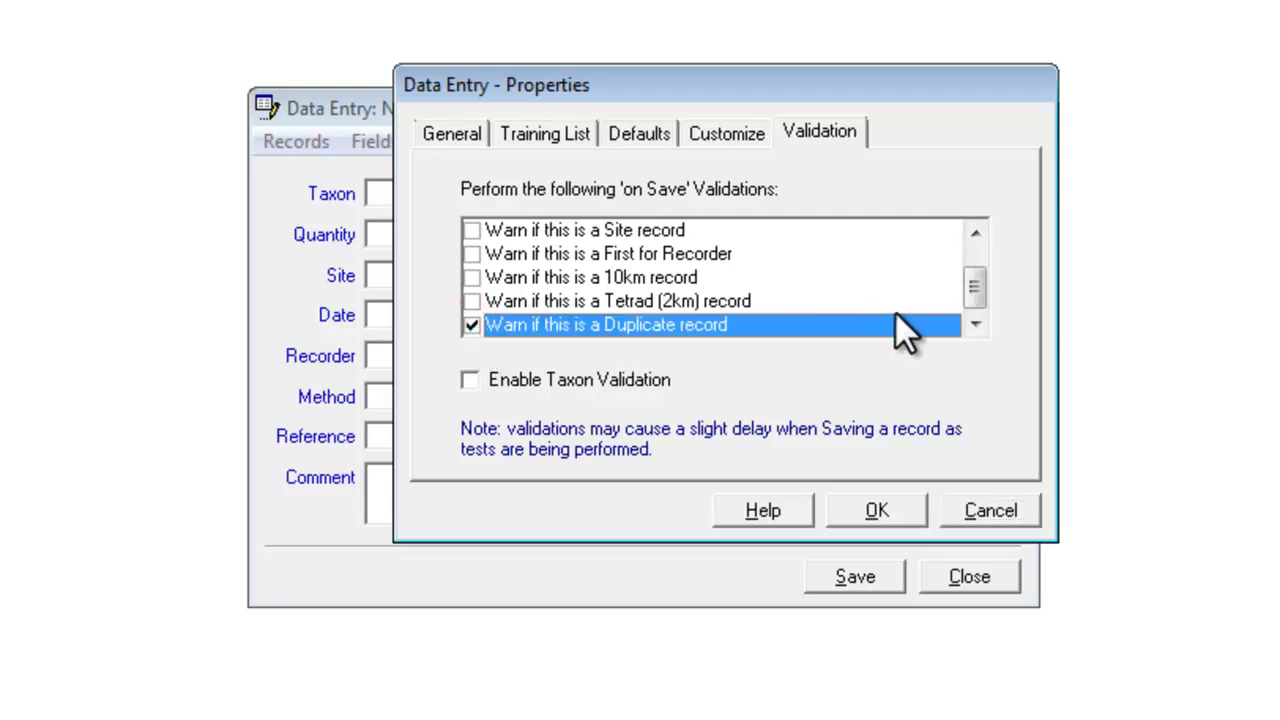
drag(971, 287, 972, 261)
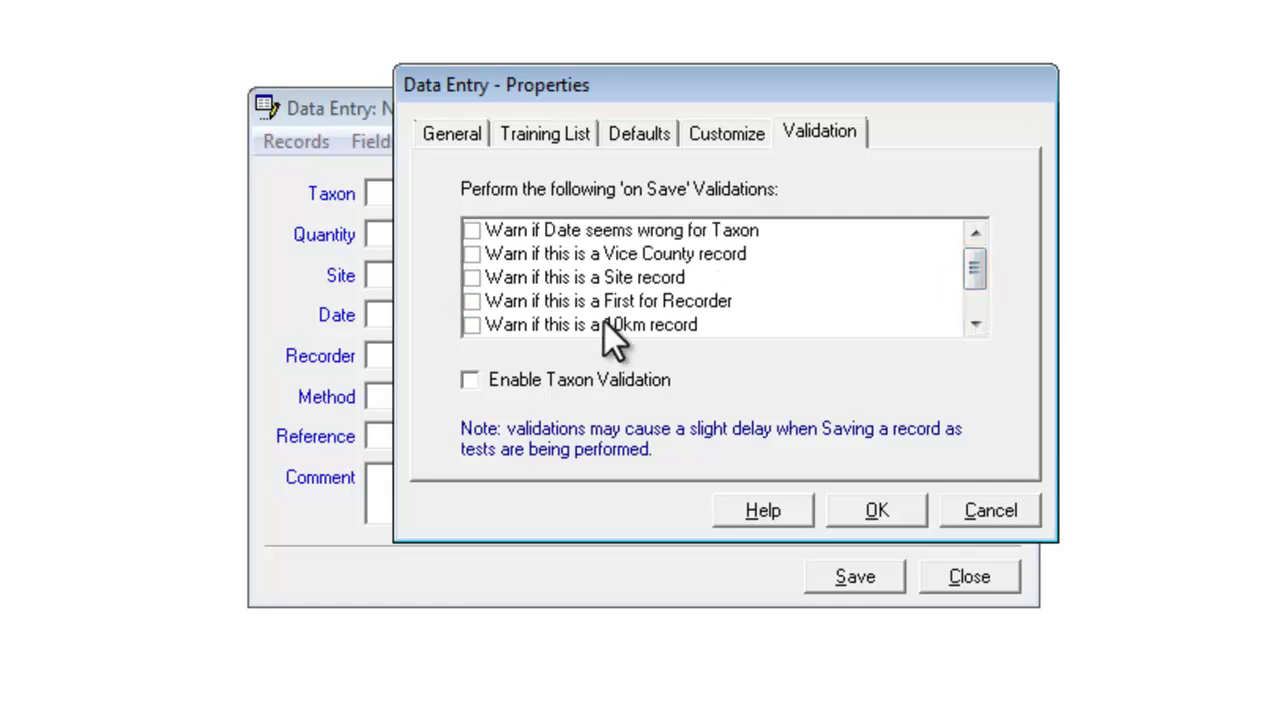
click(466, 252)
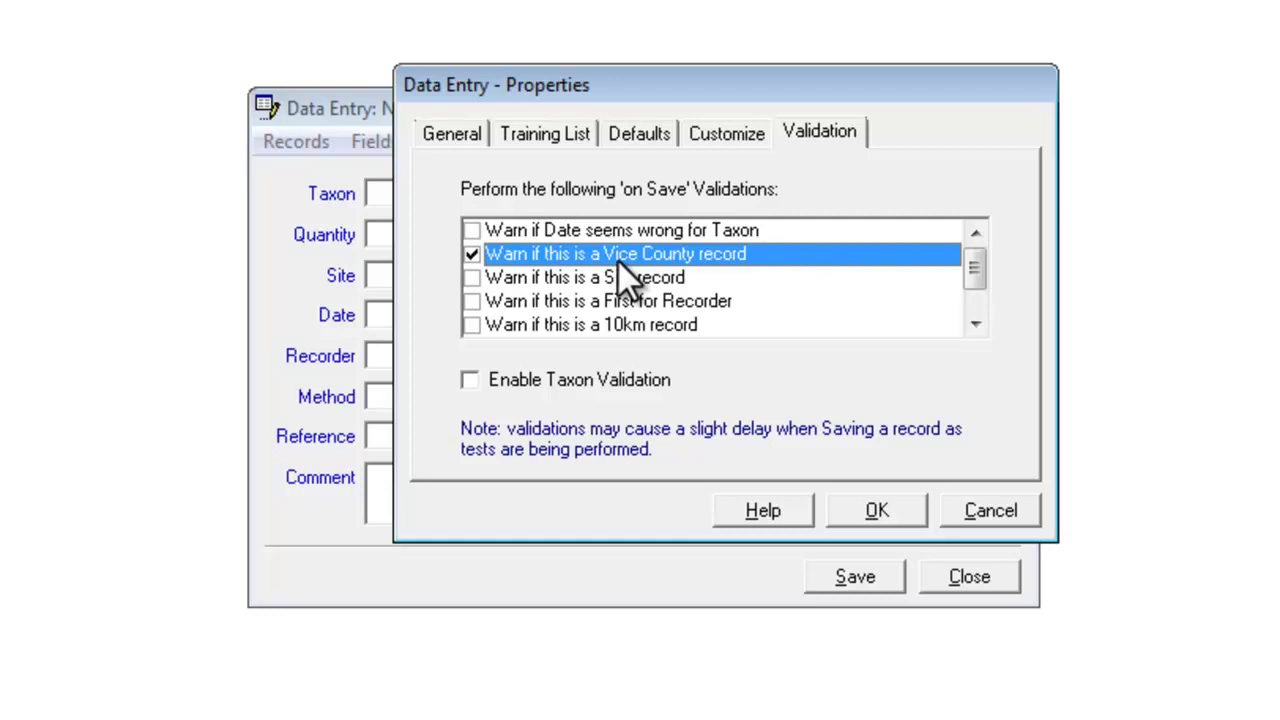
click(878, 511)
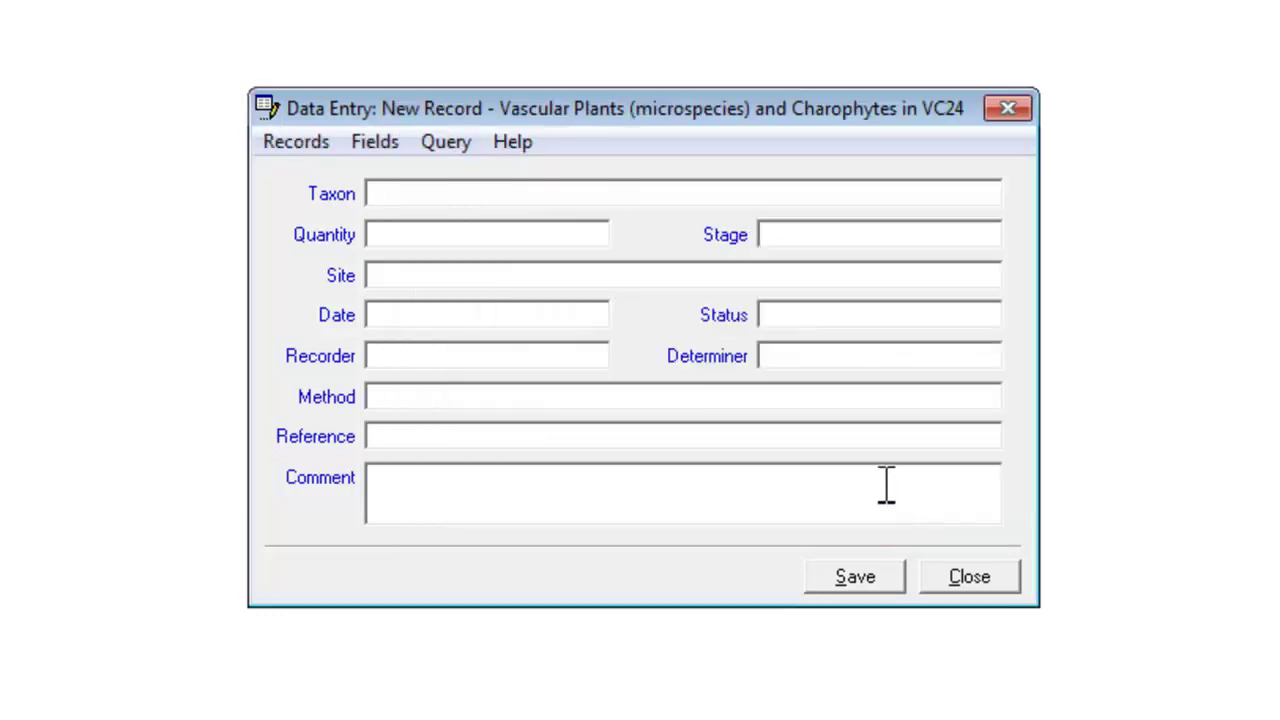
View the last record entered, then close it to return to the new record form.
click(302, 145)
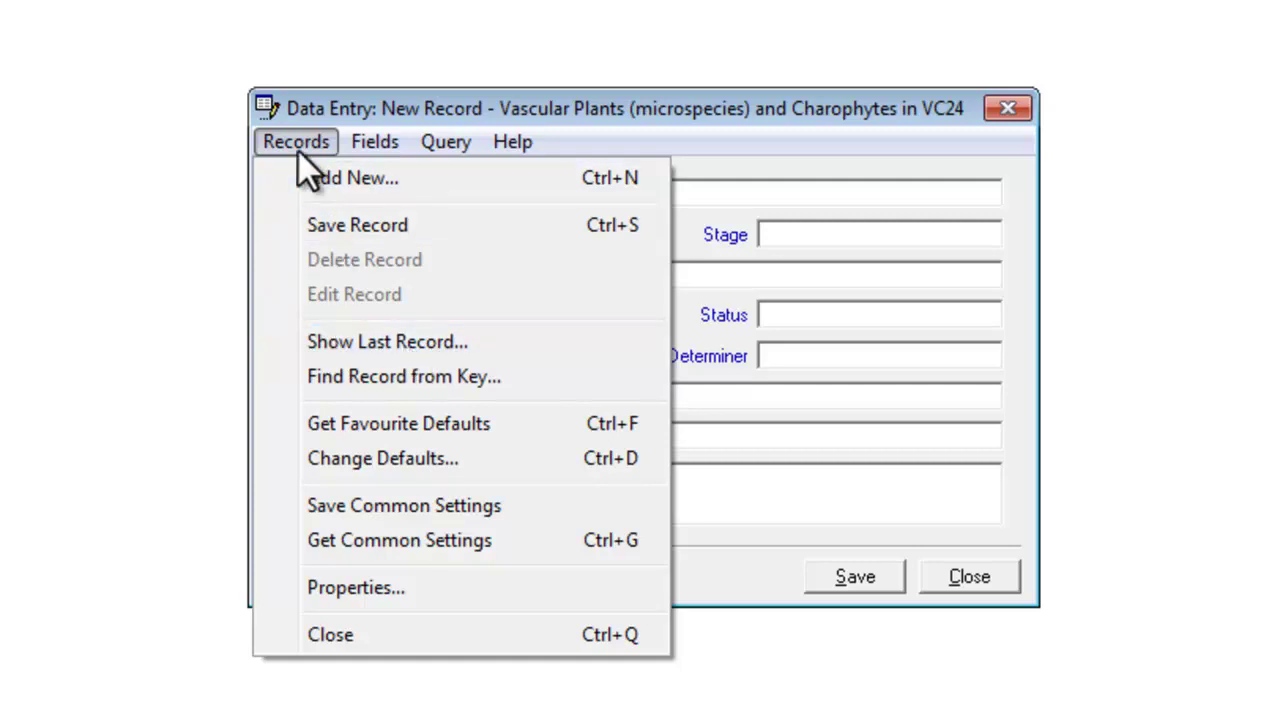
click(378, 350)
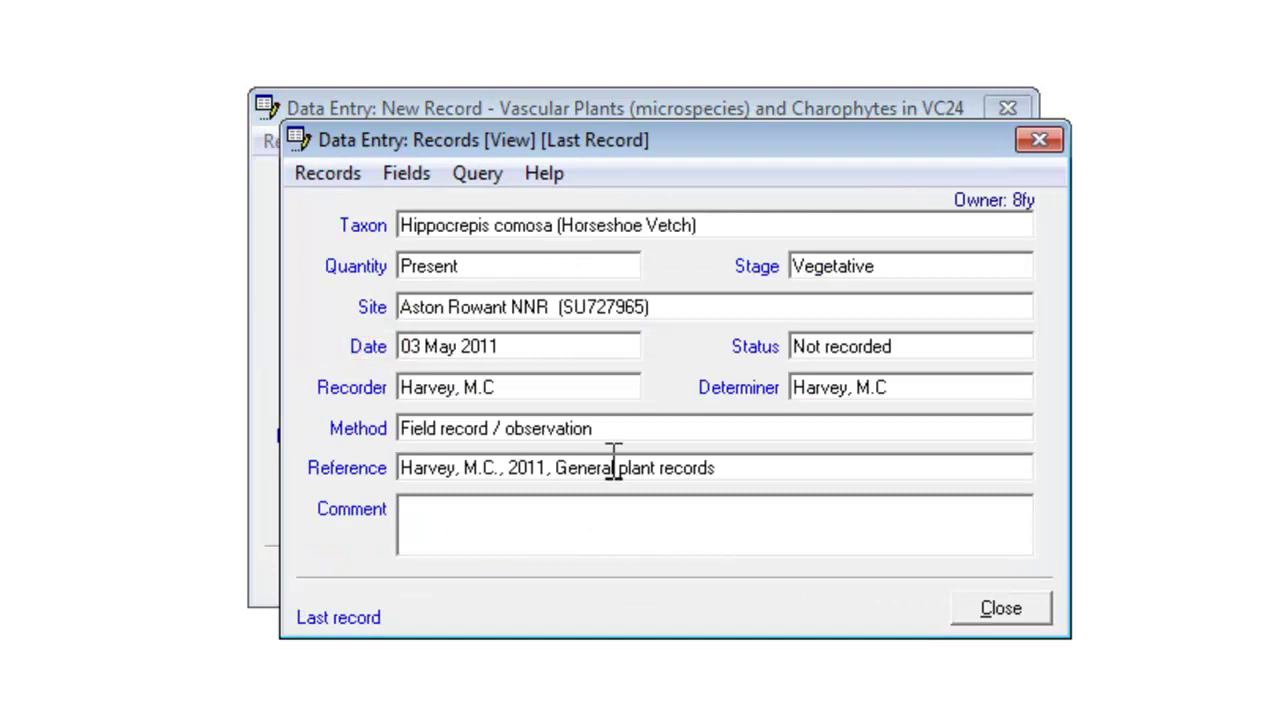
click(1001, 604)
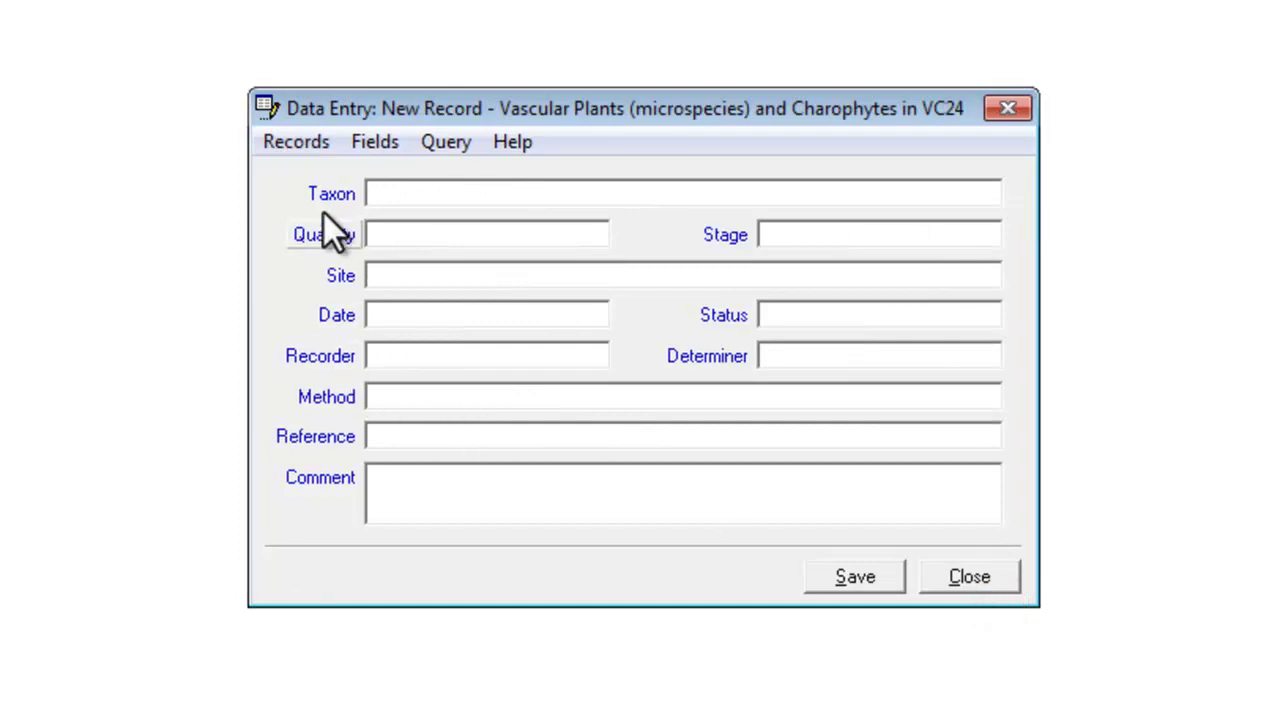
click(288, 139)
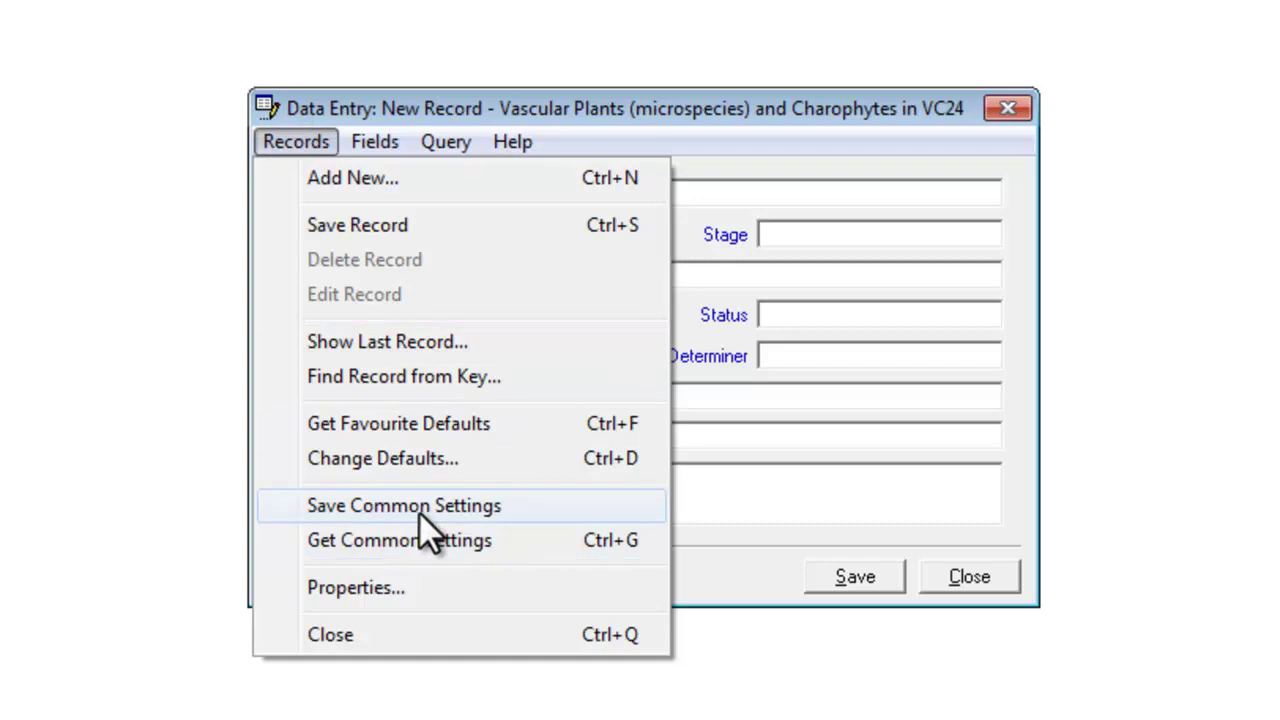
click(700, 137)
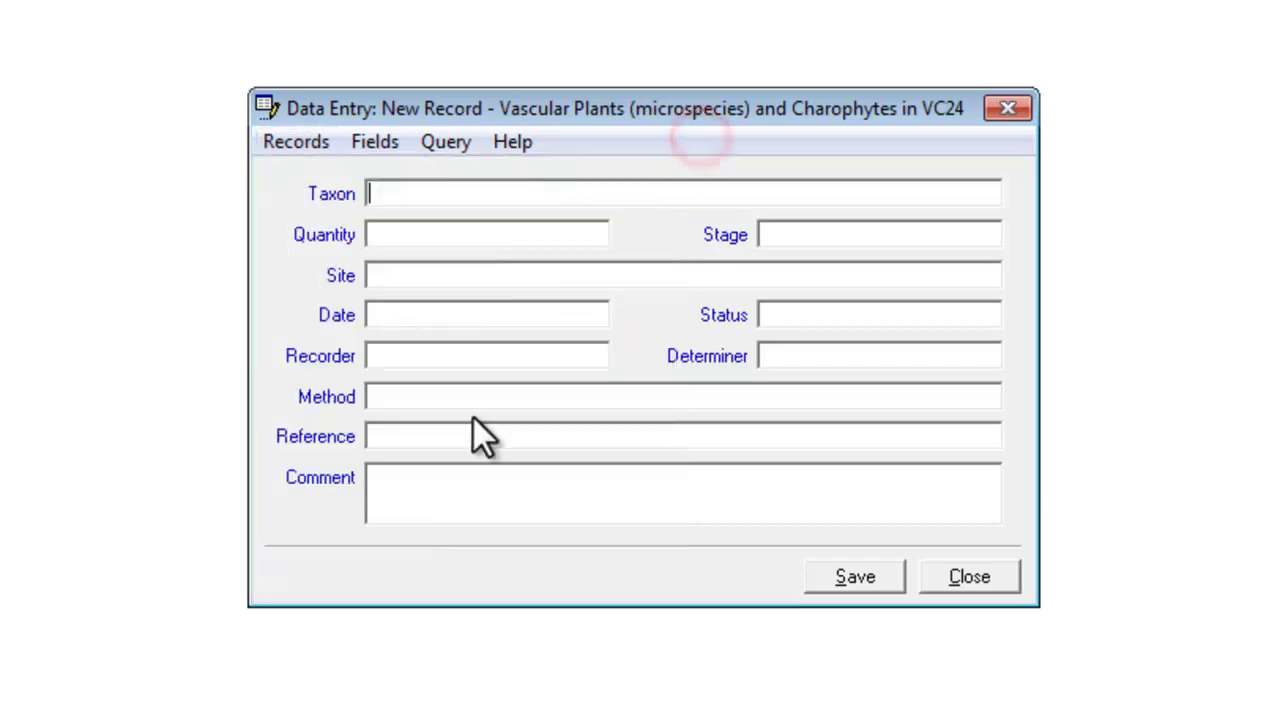
Enter the recorder's name, fill the determiner with the same person, and set the method to Field record / observation.
click(400, 358)
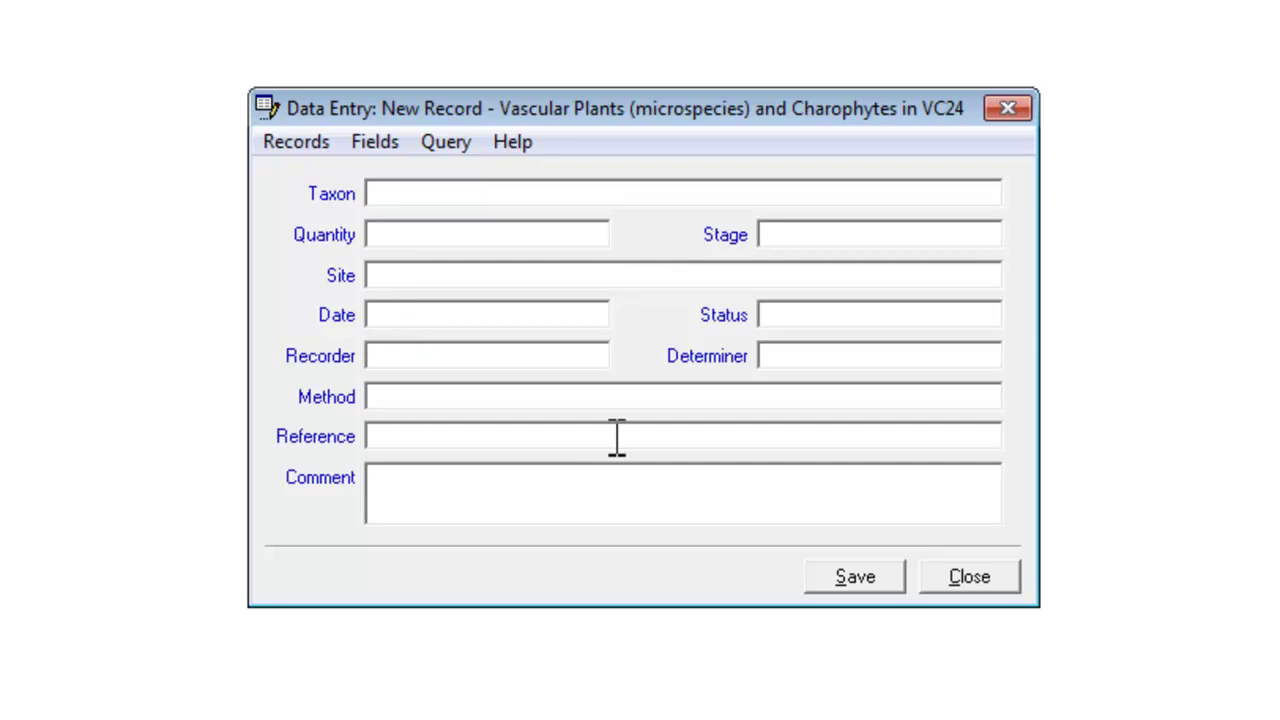
text(harvey)
key(Tab)
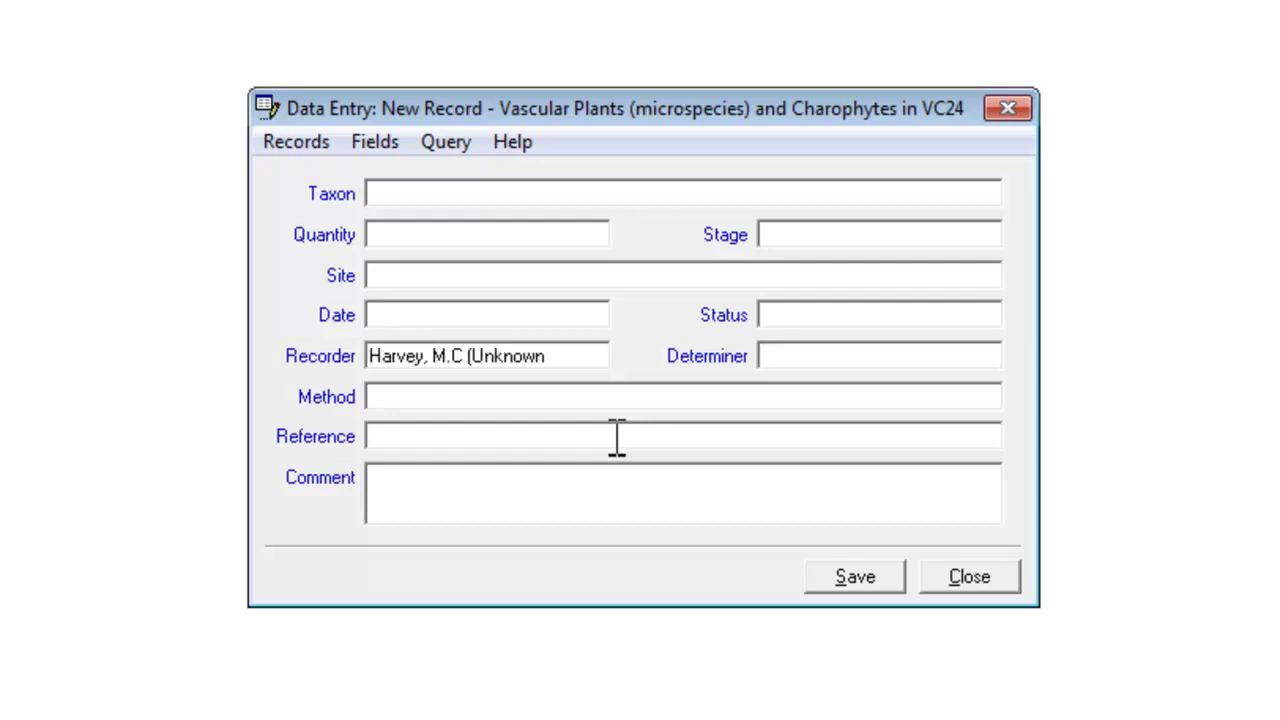
key(Tab)
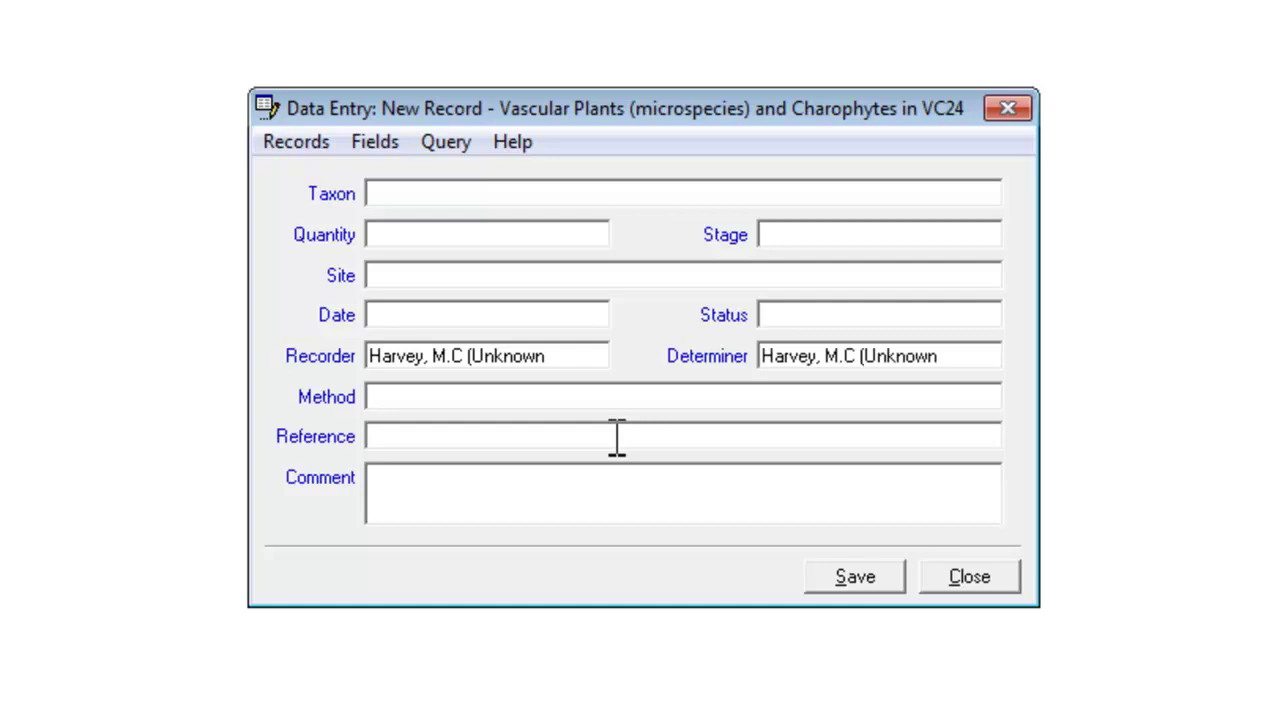
text(f /)
key(Tab)
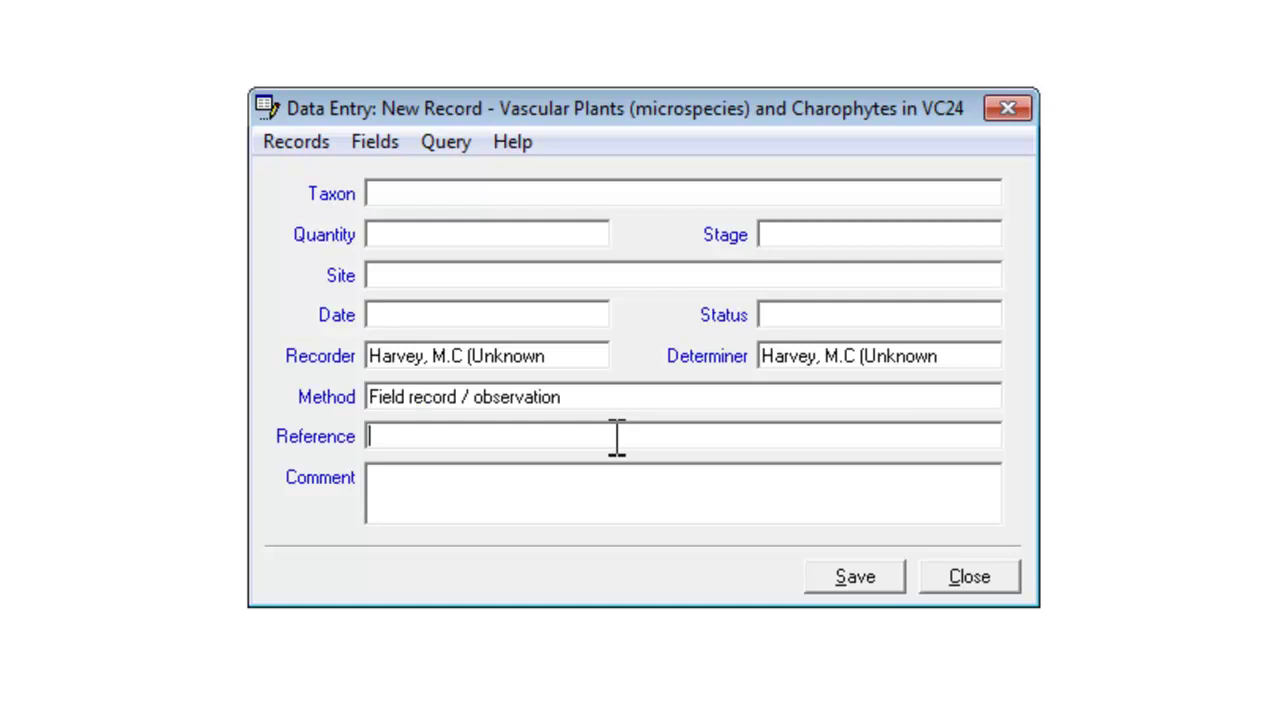
Fill in the reference with the recorder's 2011 General plant records, and set both status and stage to Not recorded.
text(harvey)
key(Tab)
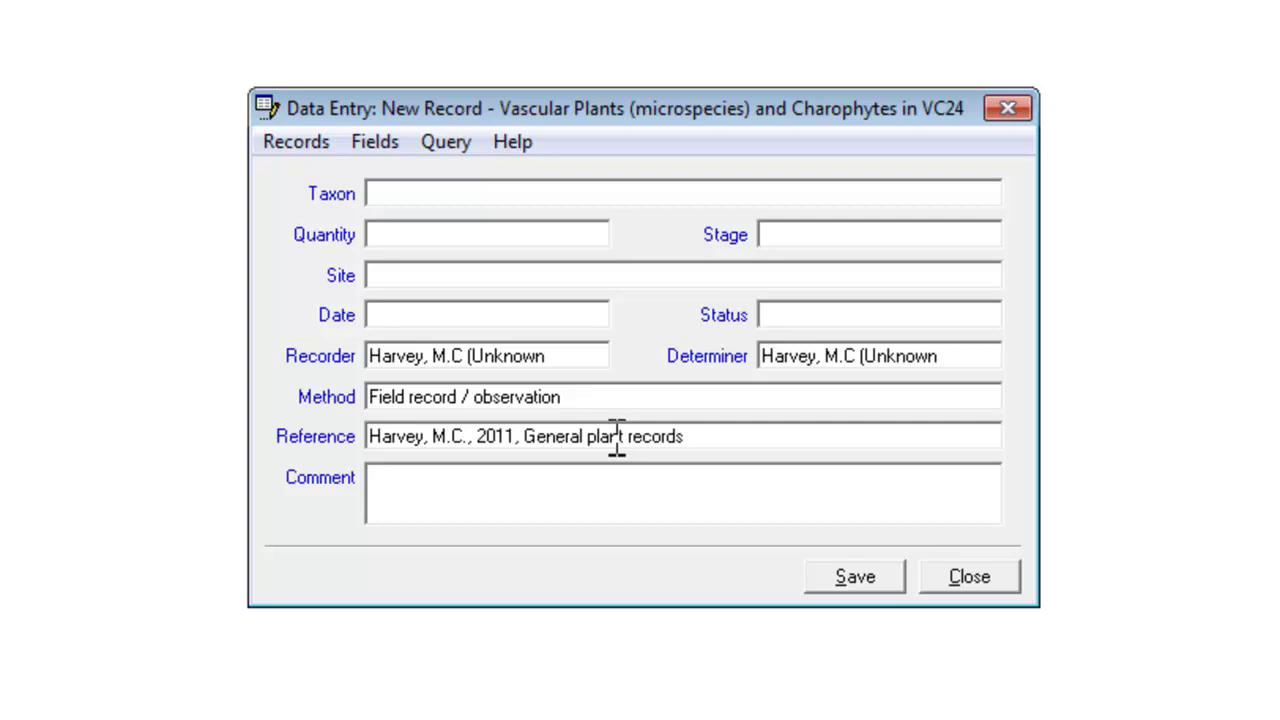
click(781, 320)
text(n)
click(783, 237)
text(n)
key(Tab)
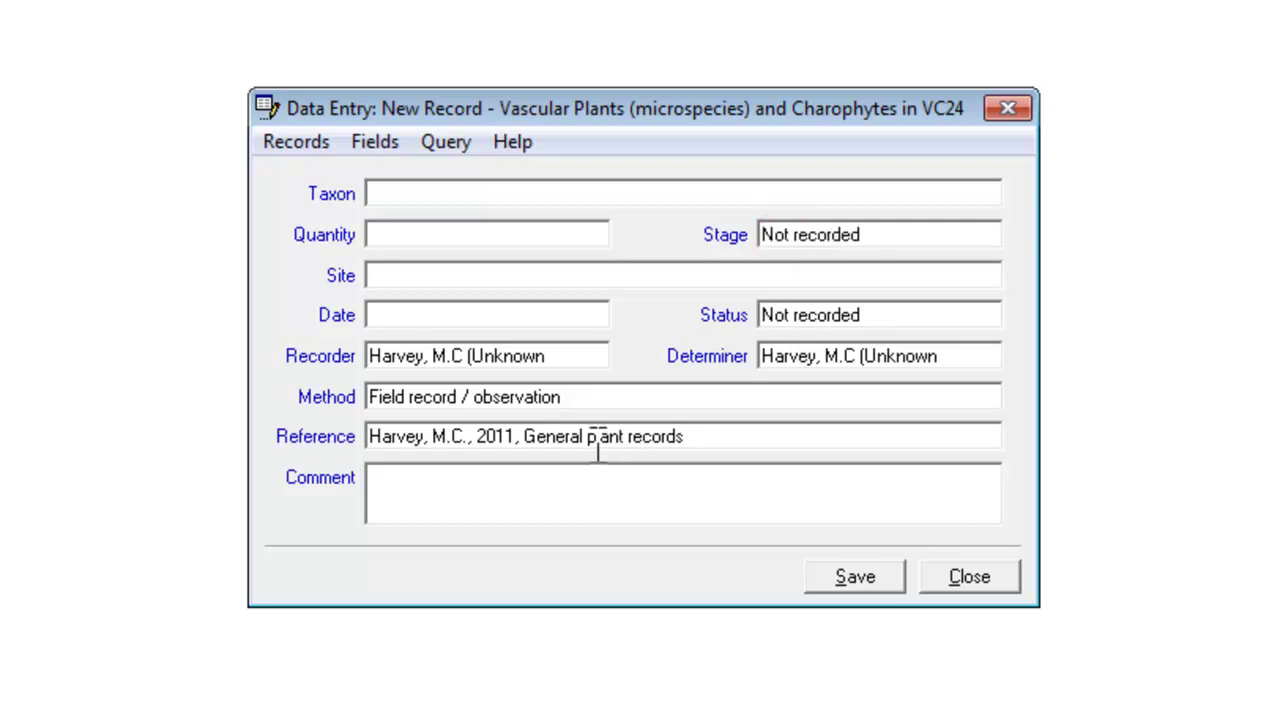
Save the current field values as Common Settings, confirm, and close the data entry form.
click(292, 152)
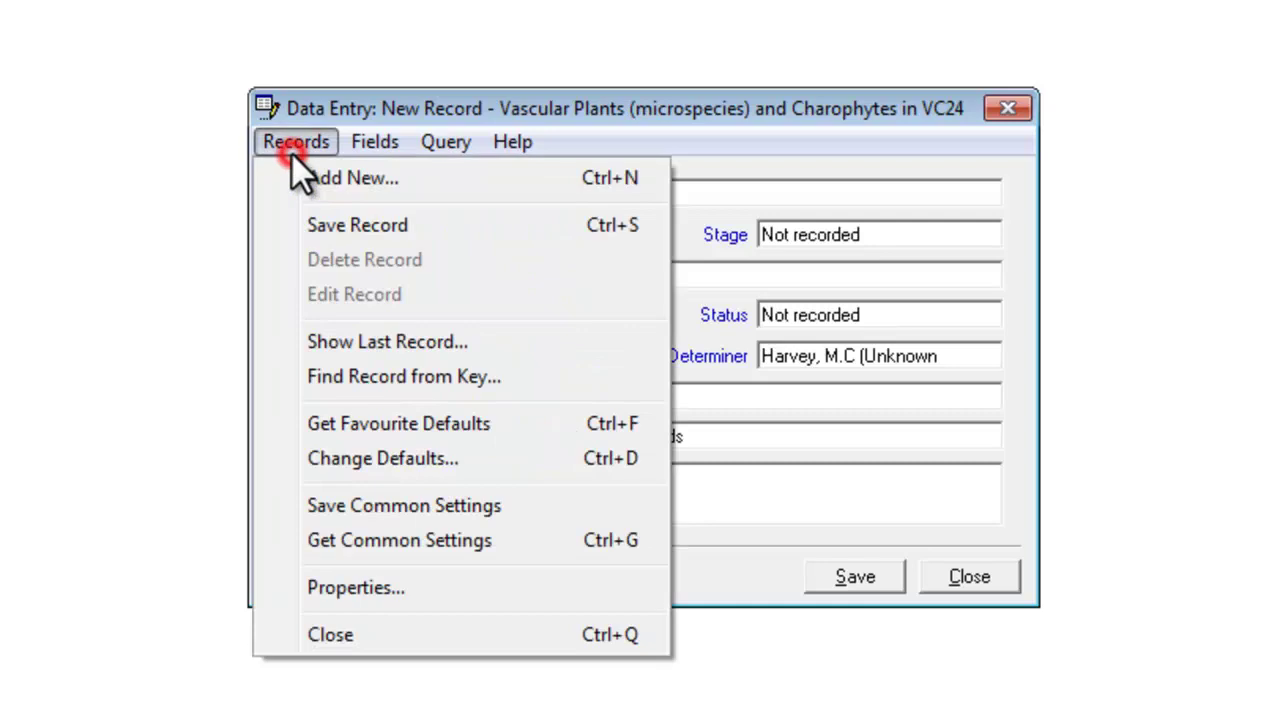
click(378, 506)
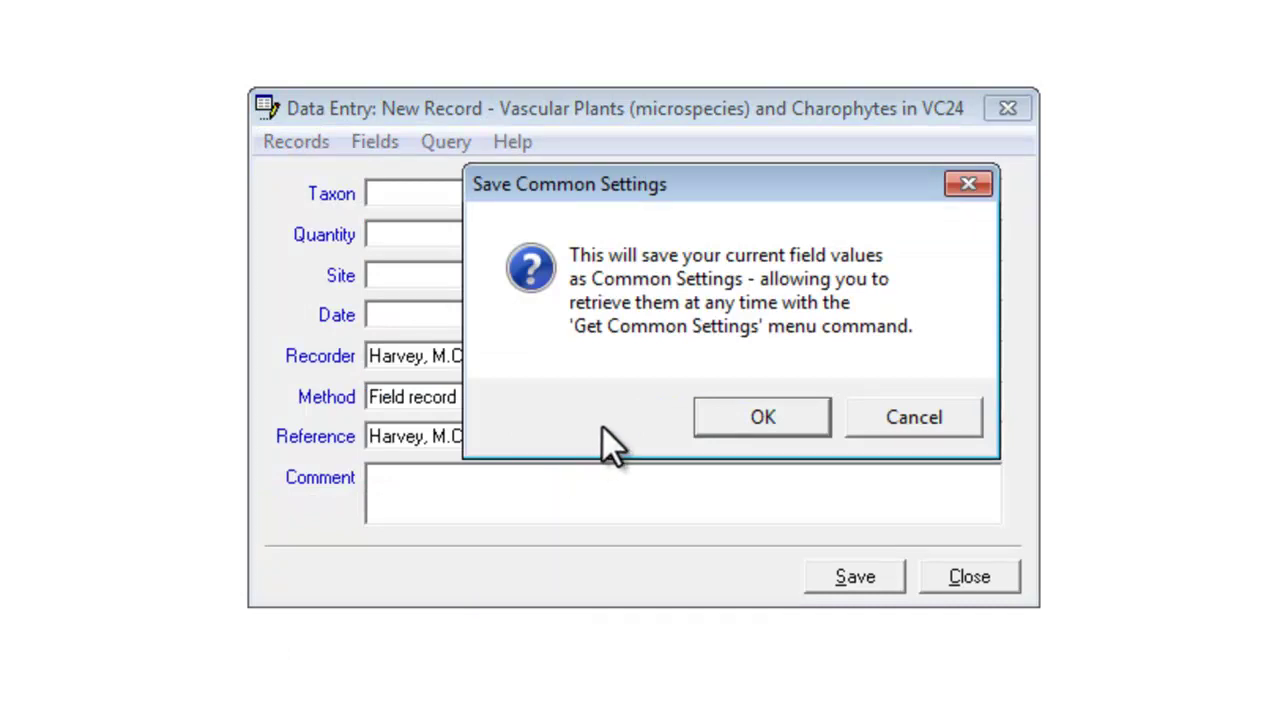
click(731, 419)
click(969, 577)
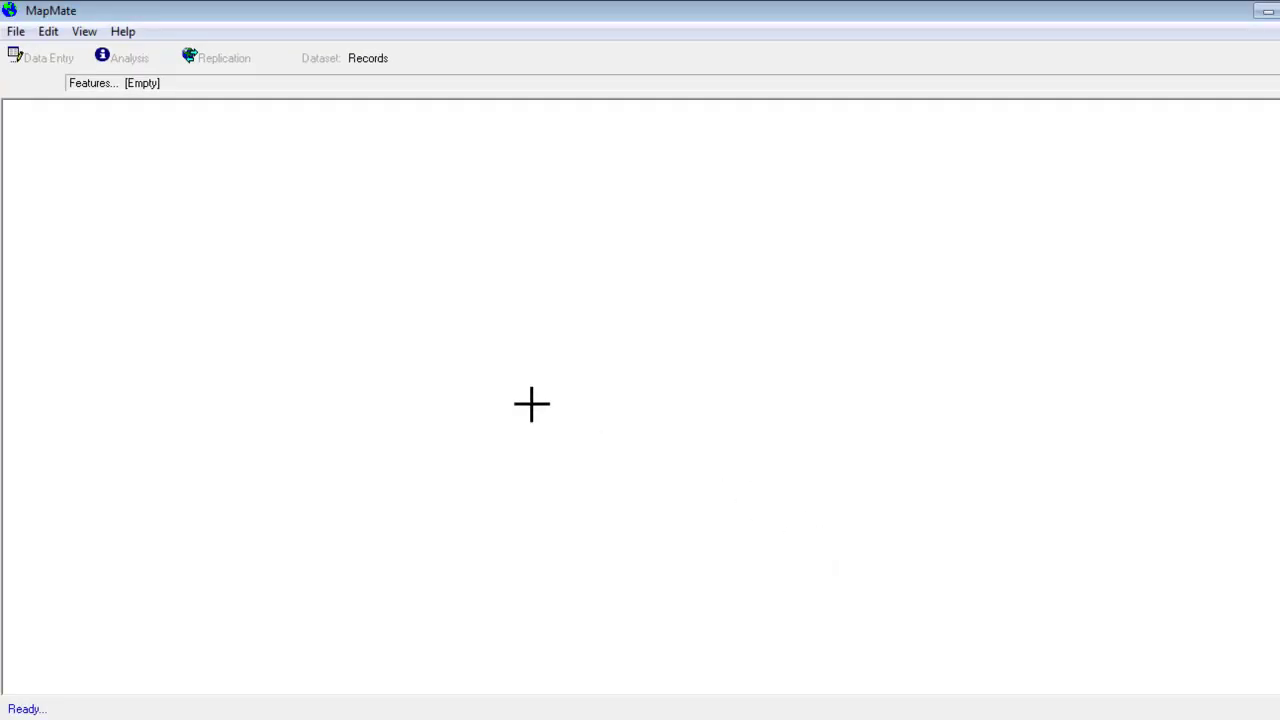
Reopen data entry and load the saved Common Settings into the new record.
click(56, 62)
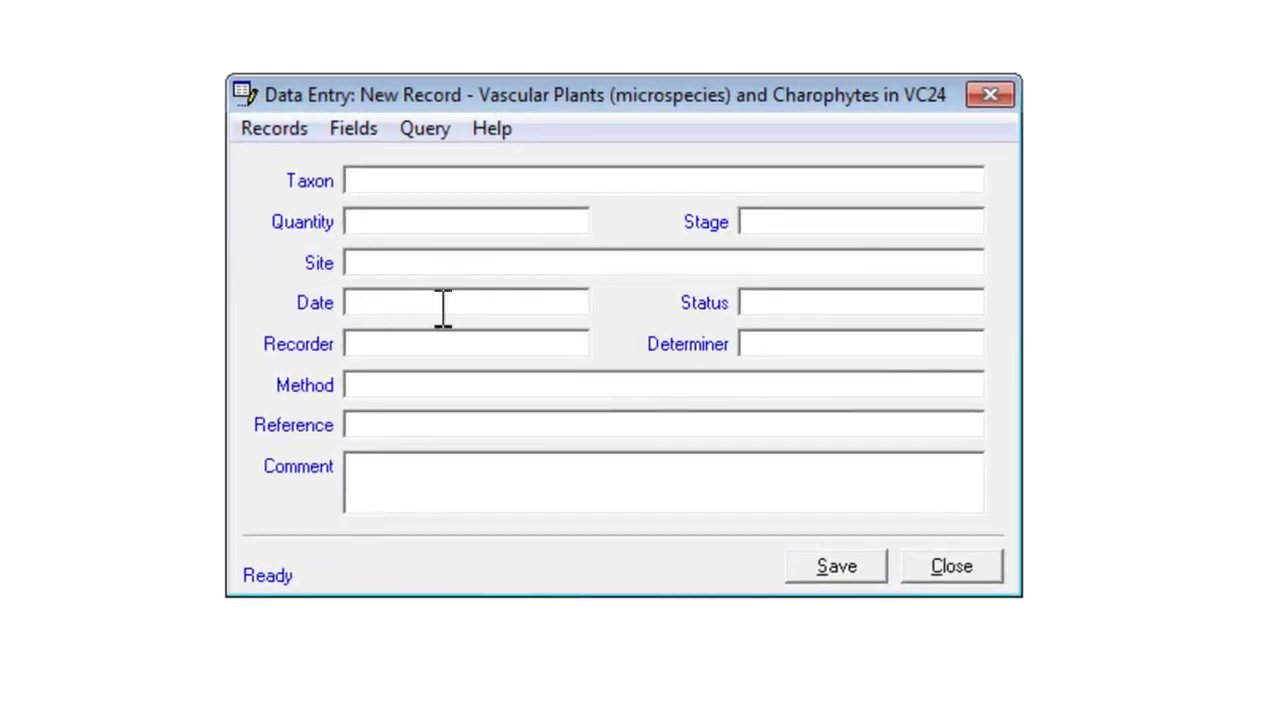
click(274, 132)
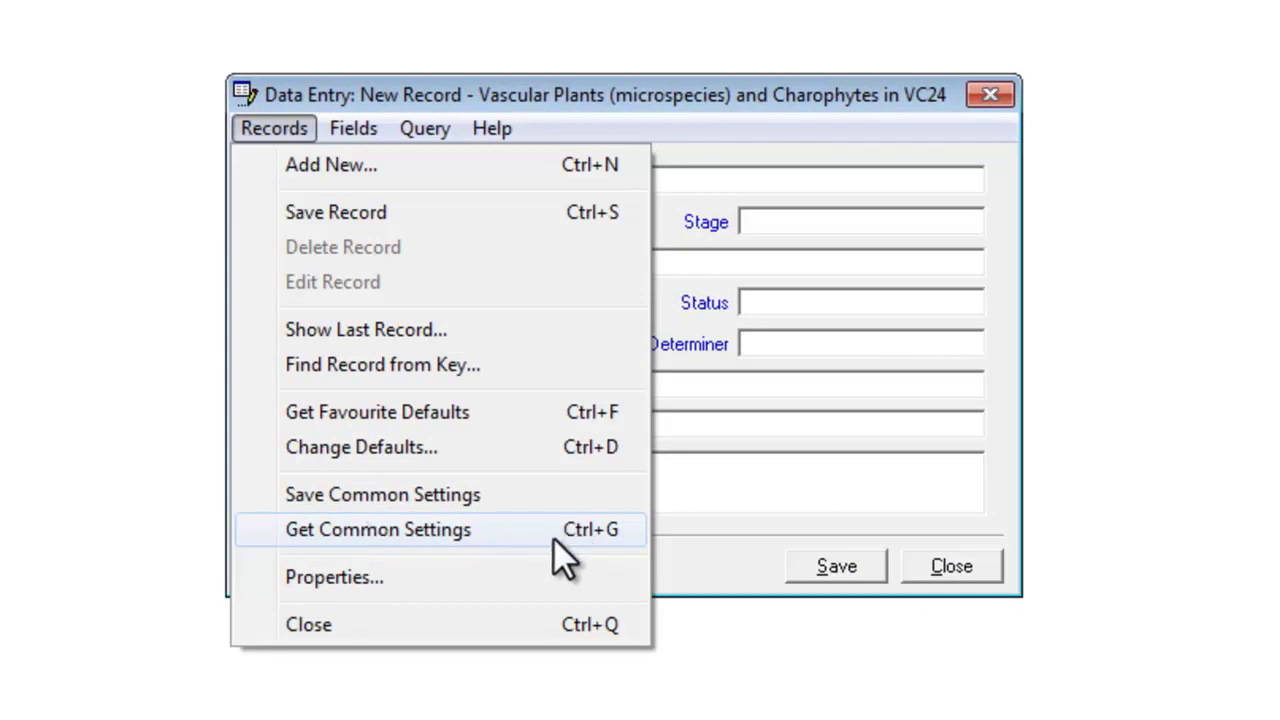
click(474, 541)
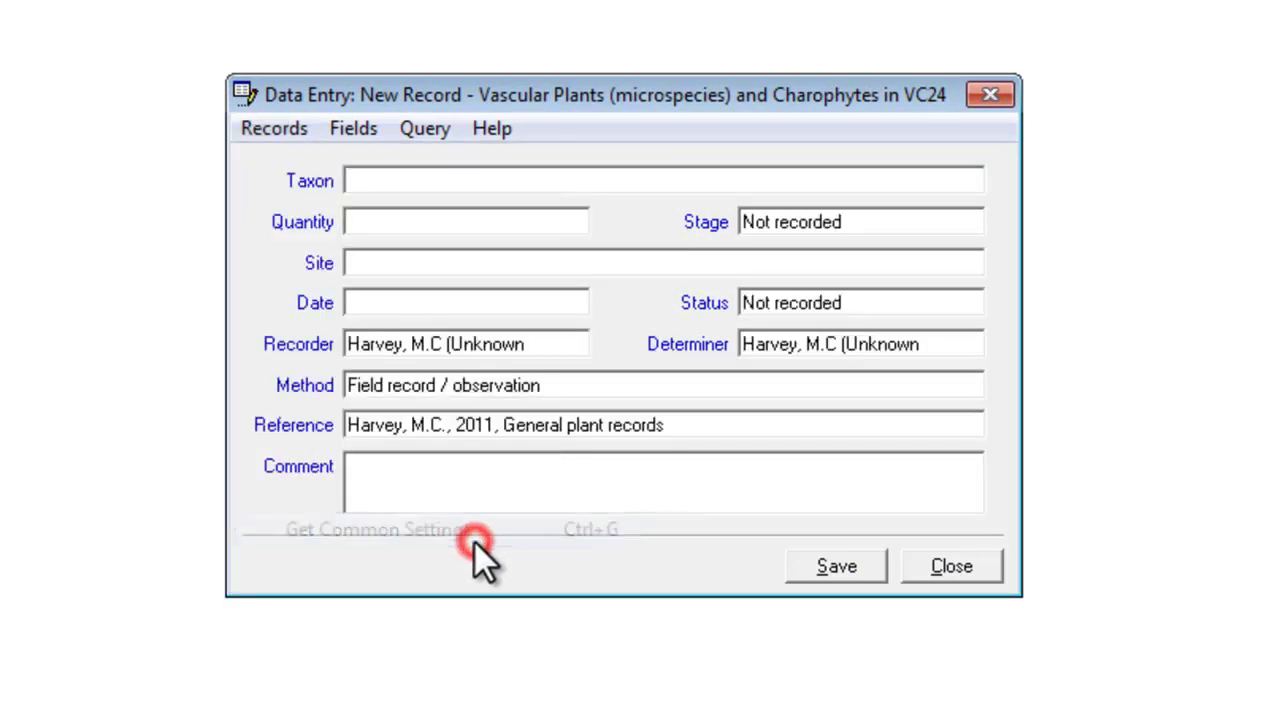